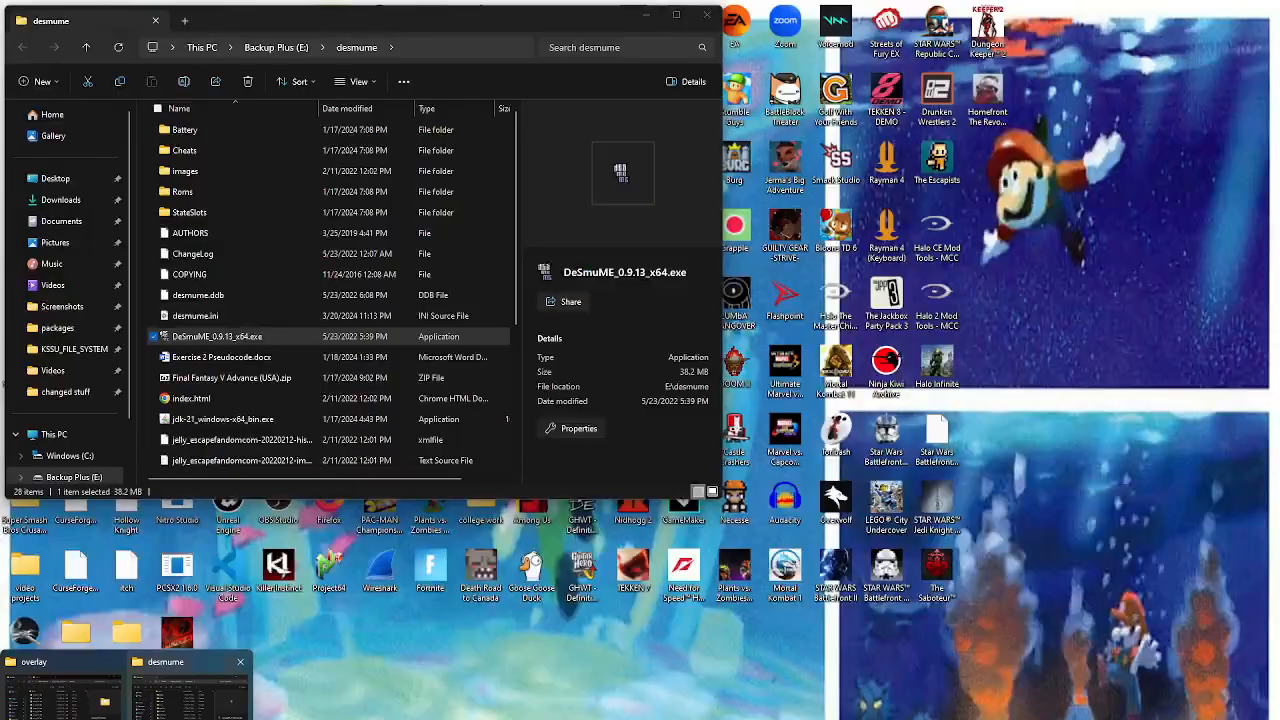
Step: Bring up the desmume folder, move the overlay folder window lower, and minimize the desmume window
left_click(190, 690)
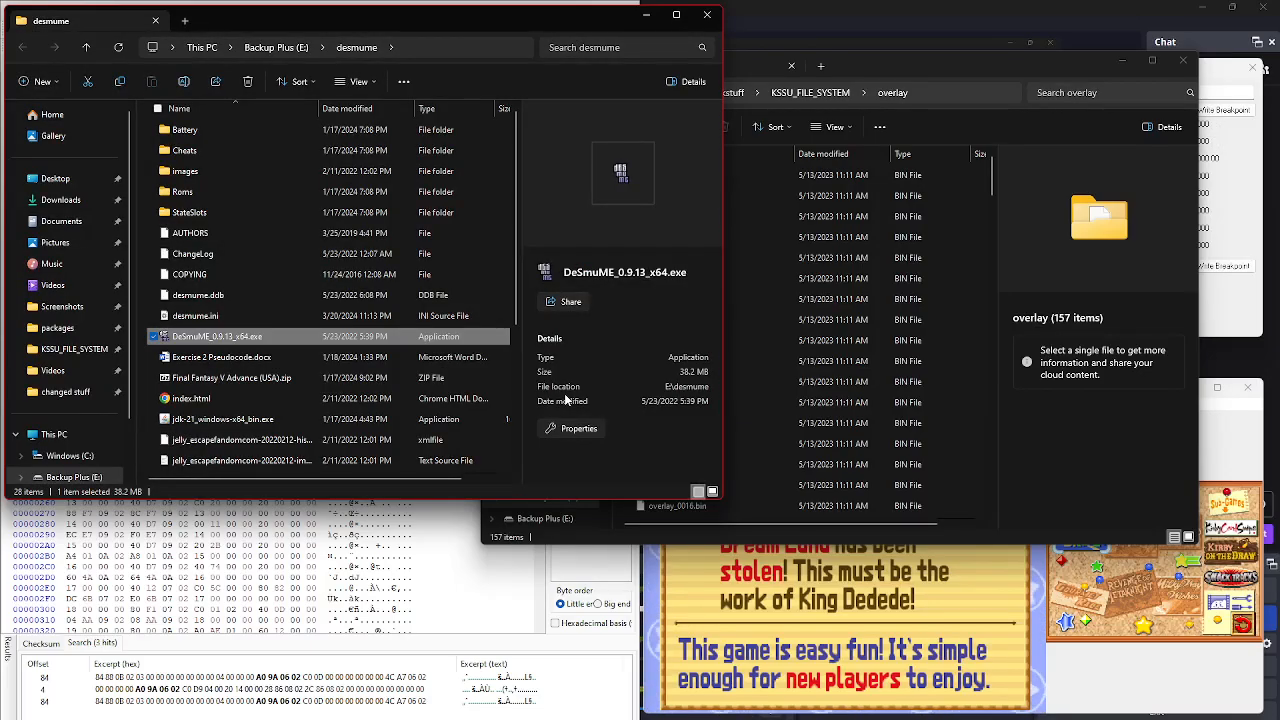
left_click(894, 64)
left_click_drag(894, 64, 927, 202)
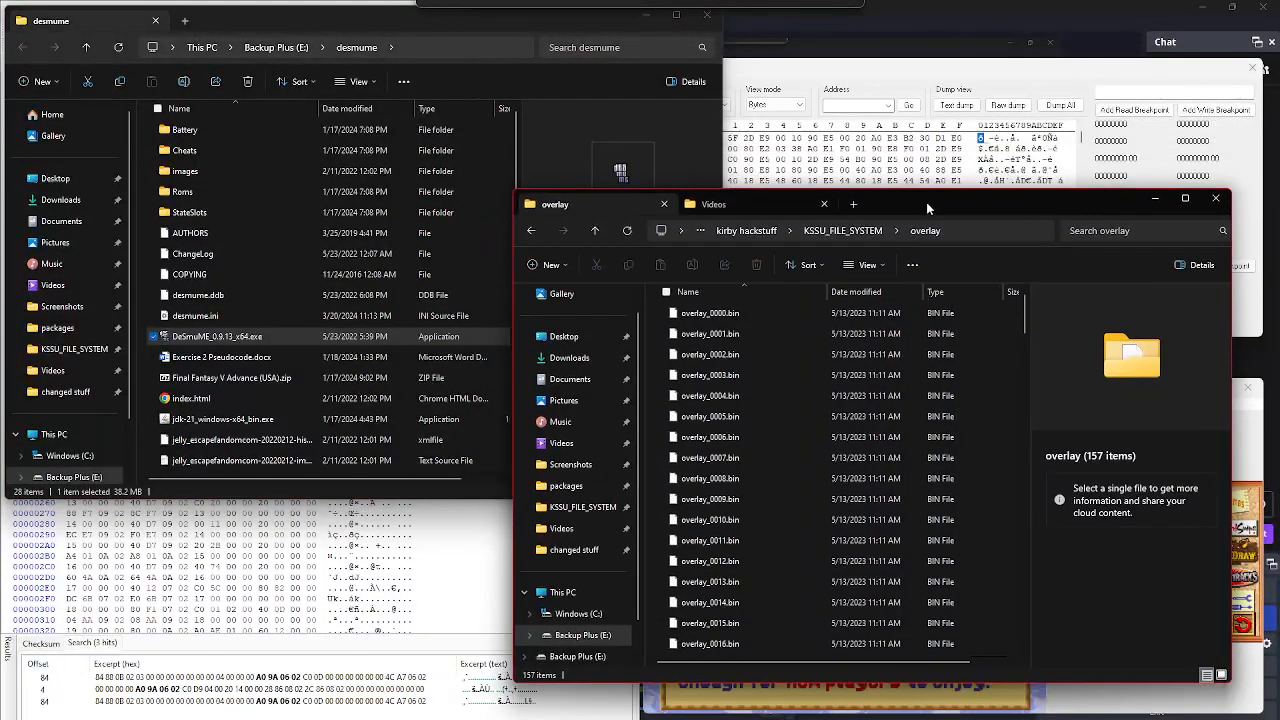
left_click(646, 15)
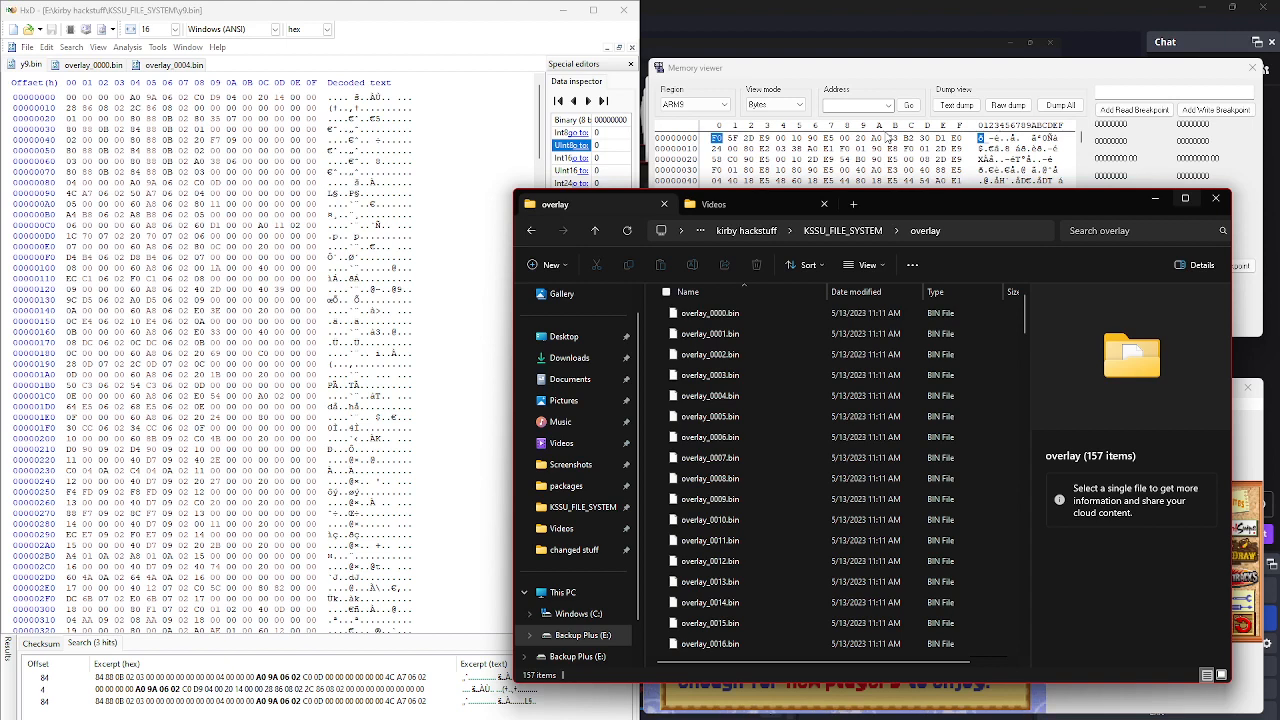
Step: Look through the overlay .bin files, locate y9.bin in KSSU_FILE_SYSTEM, and return to the overlay folder
right_click(742, 436)
key("Escape")
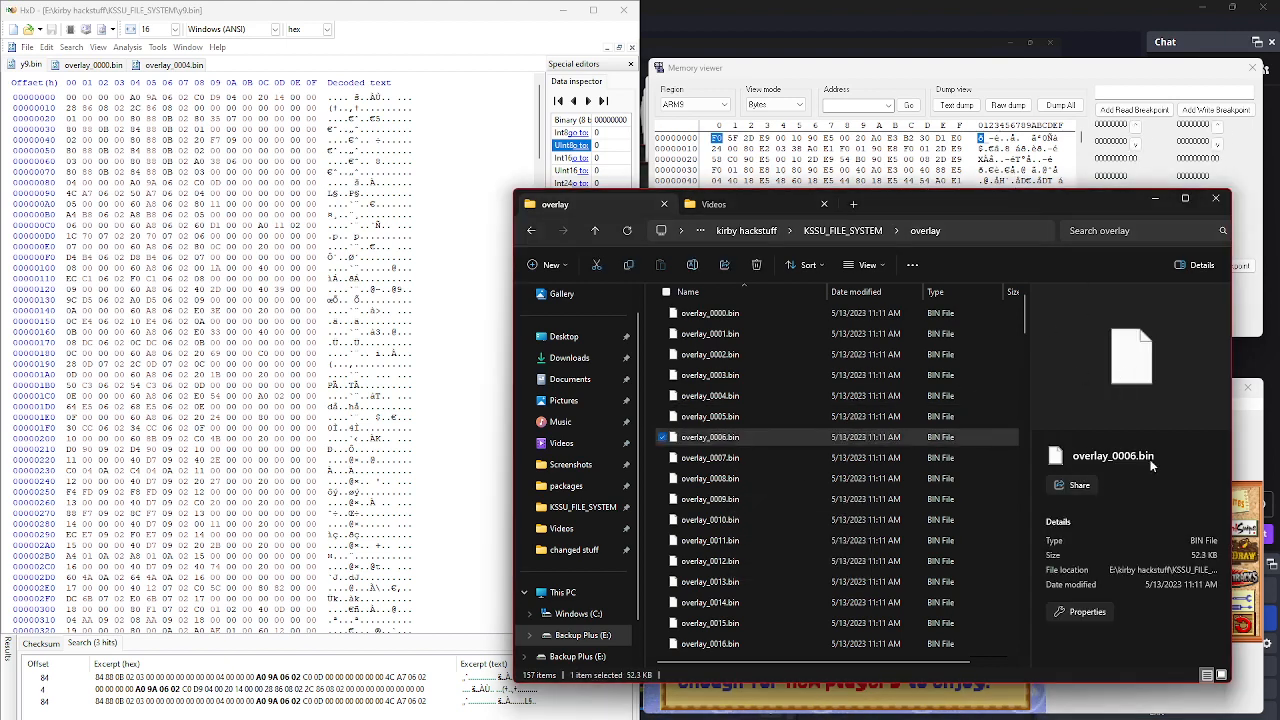
left_click(783, 312)
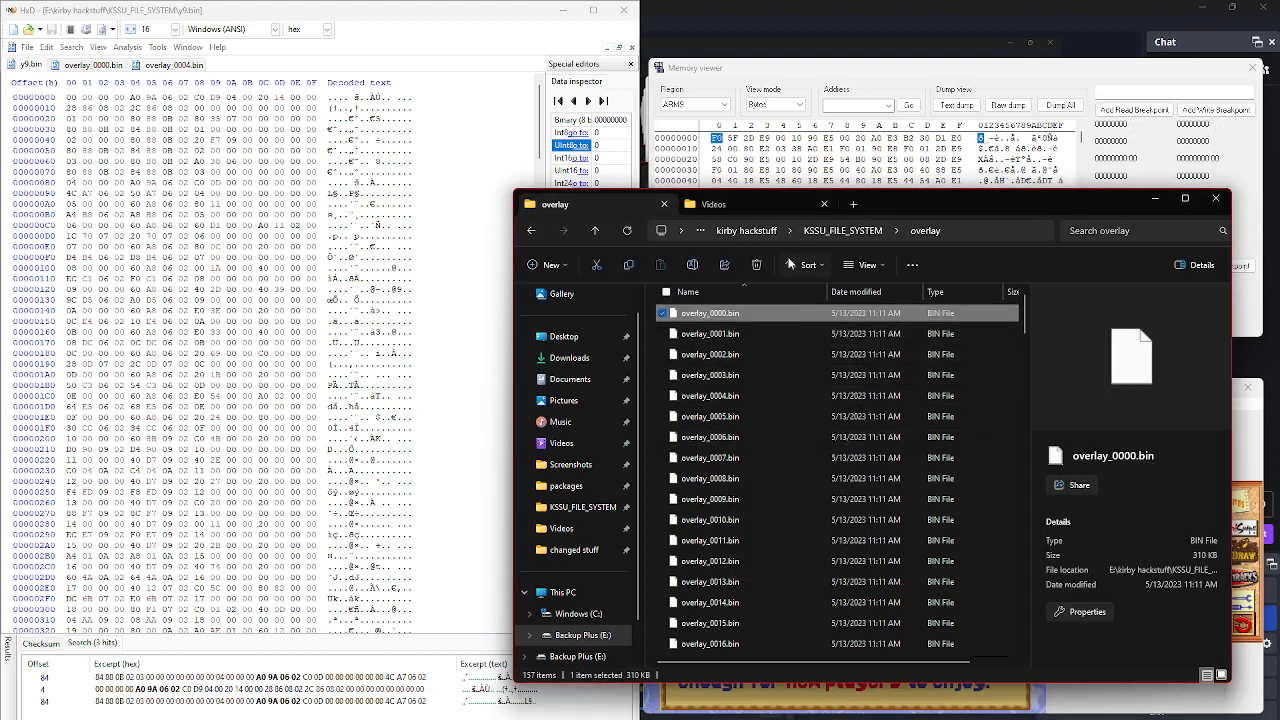
left_click(842, 230)
left_click(710, 457)
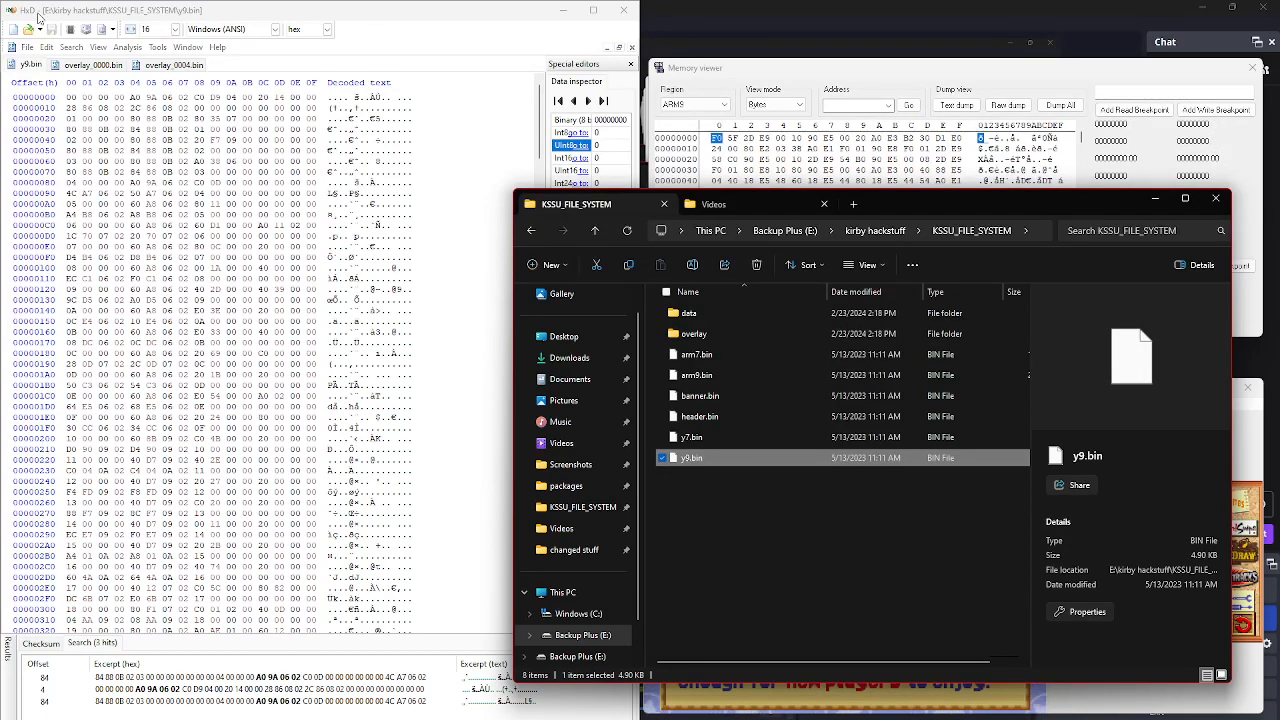
double_click(742, 333)
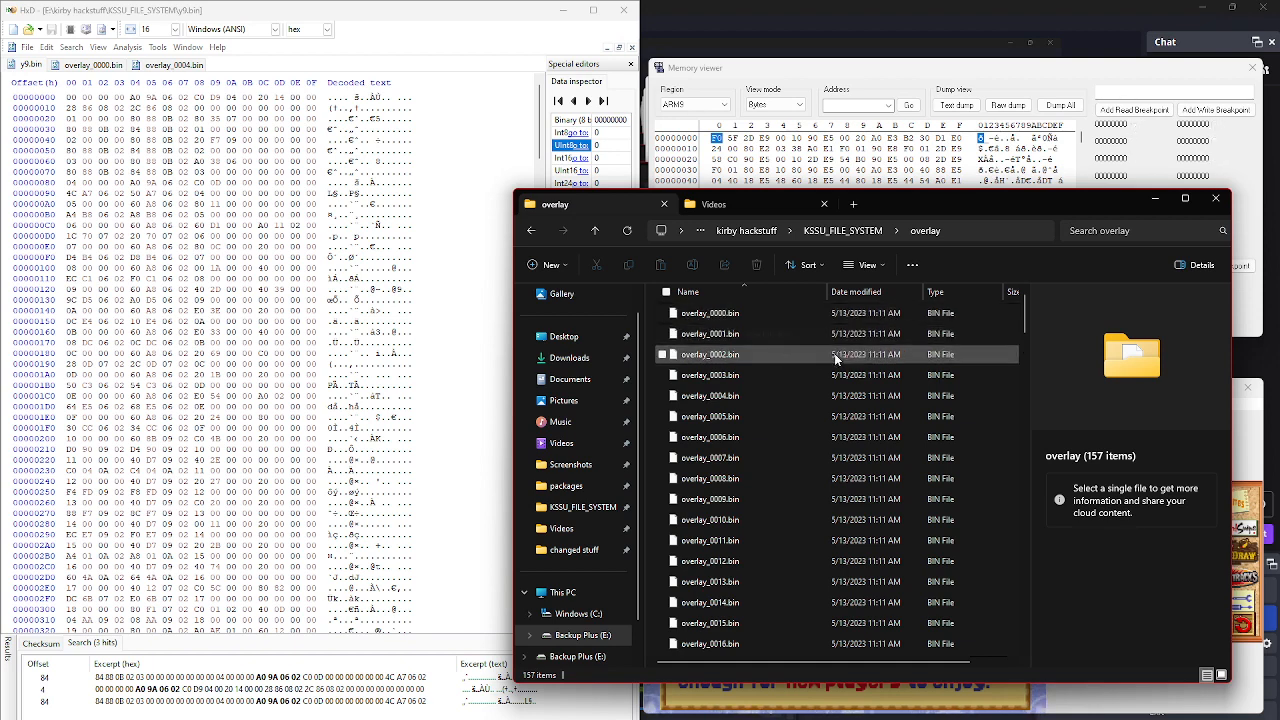
mouse_move(1026, 316)
left_mouse_down()
mouse_move(1049, 682)
mouse_move(1038, 622)
mouse_move(1025, 620)
mouse_move(1034, 309)
left_mouse_up()
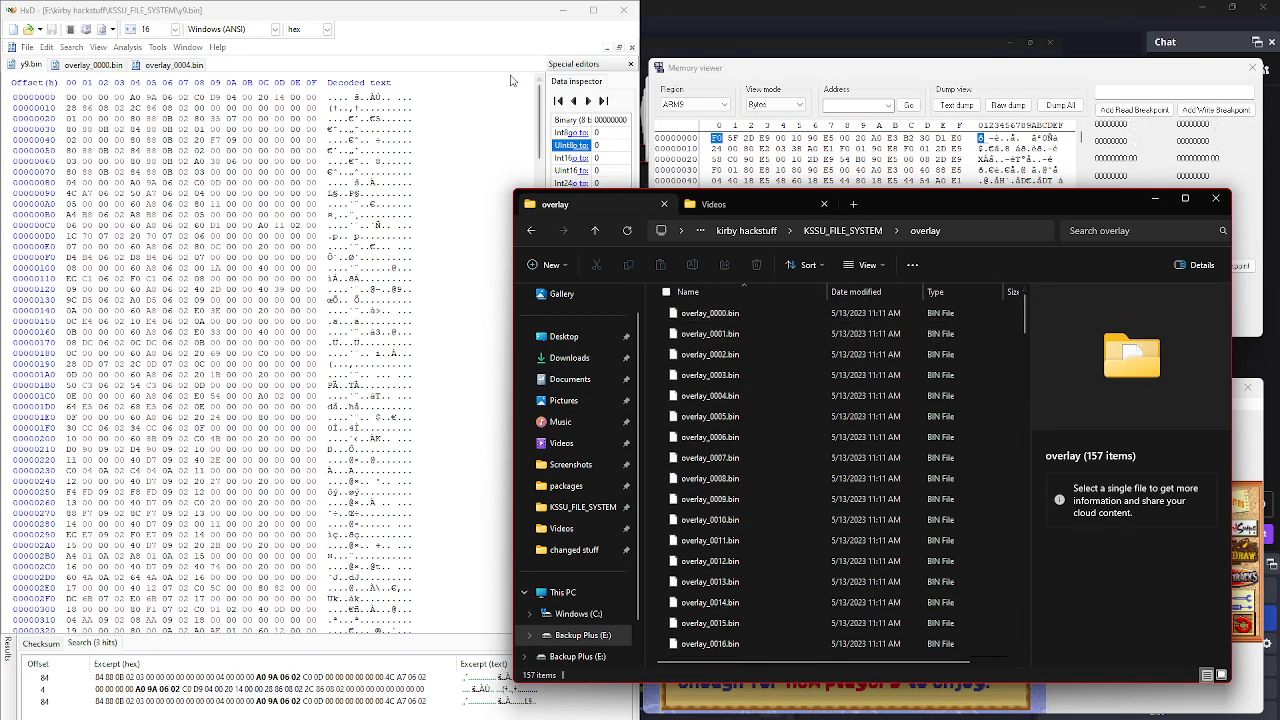
Step: Bring the HxD, Memory viewer and DeSmuME game windows in front of the overlay folder
left_click(420, 20)
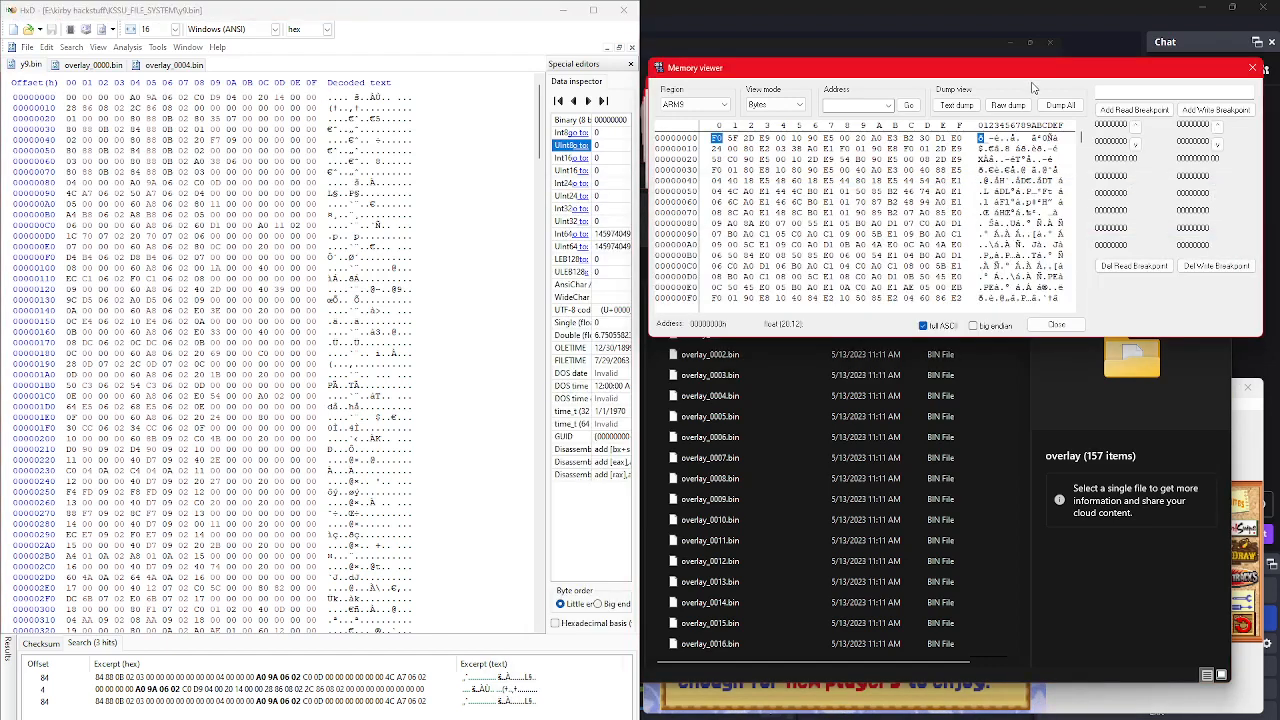
left_click(1031, 85)
left_click(1244, 424)
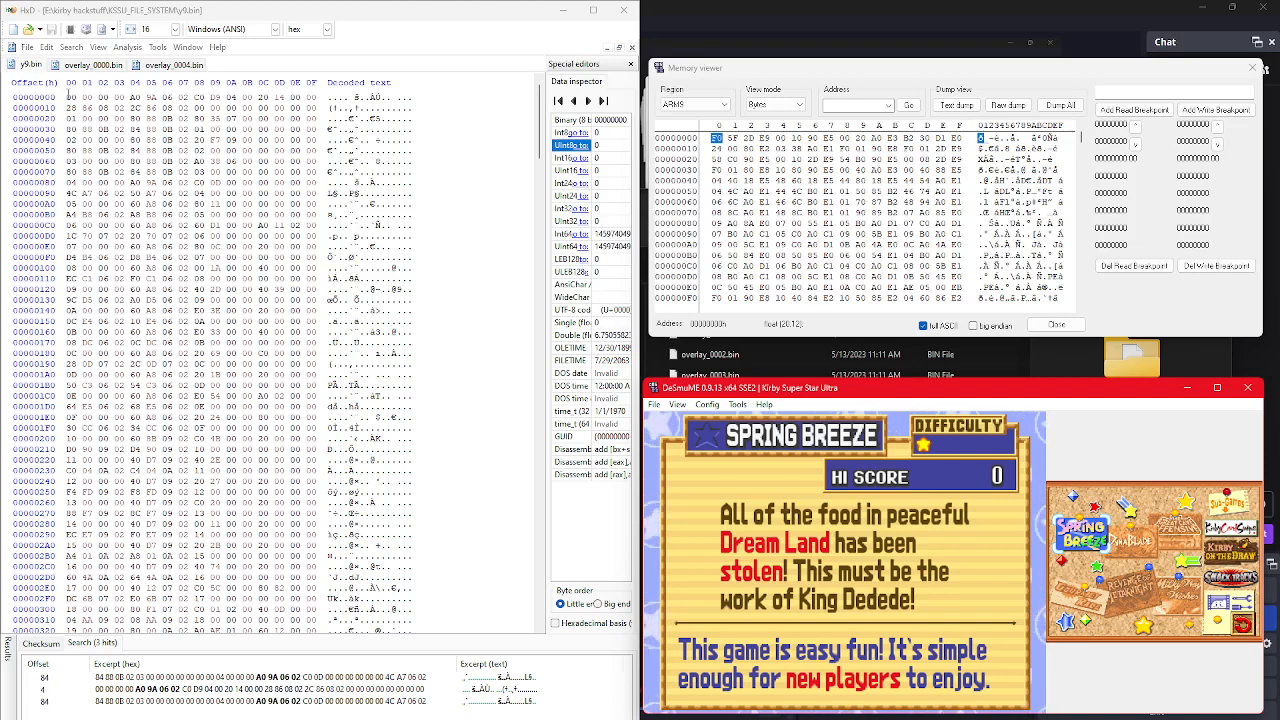
Step: Inspect the overlay ID bytes in y9.bin from the first entry to the last, then return to the file's start
left_click_drag(68, 96, 124, 97)
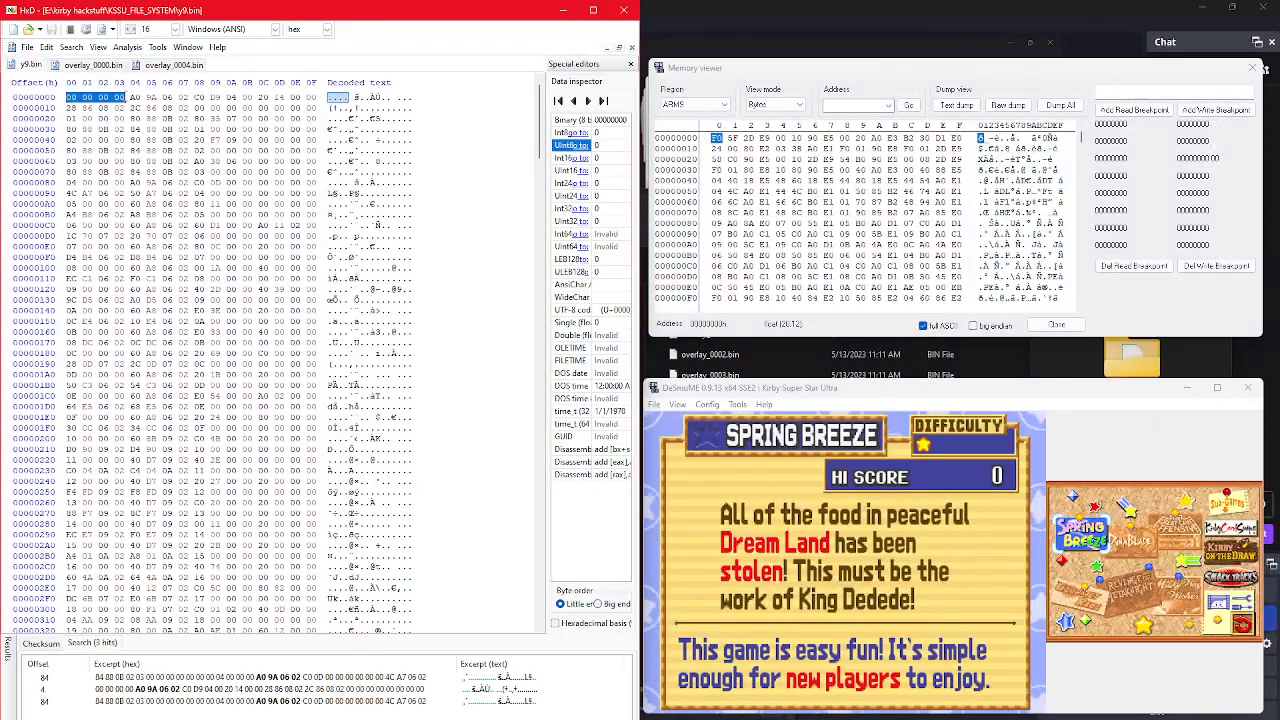
left_click(70, 118)
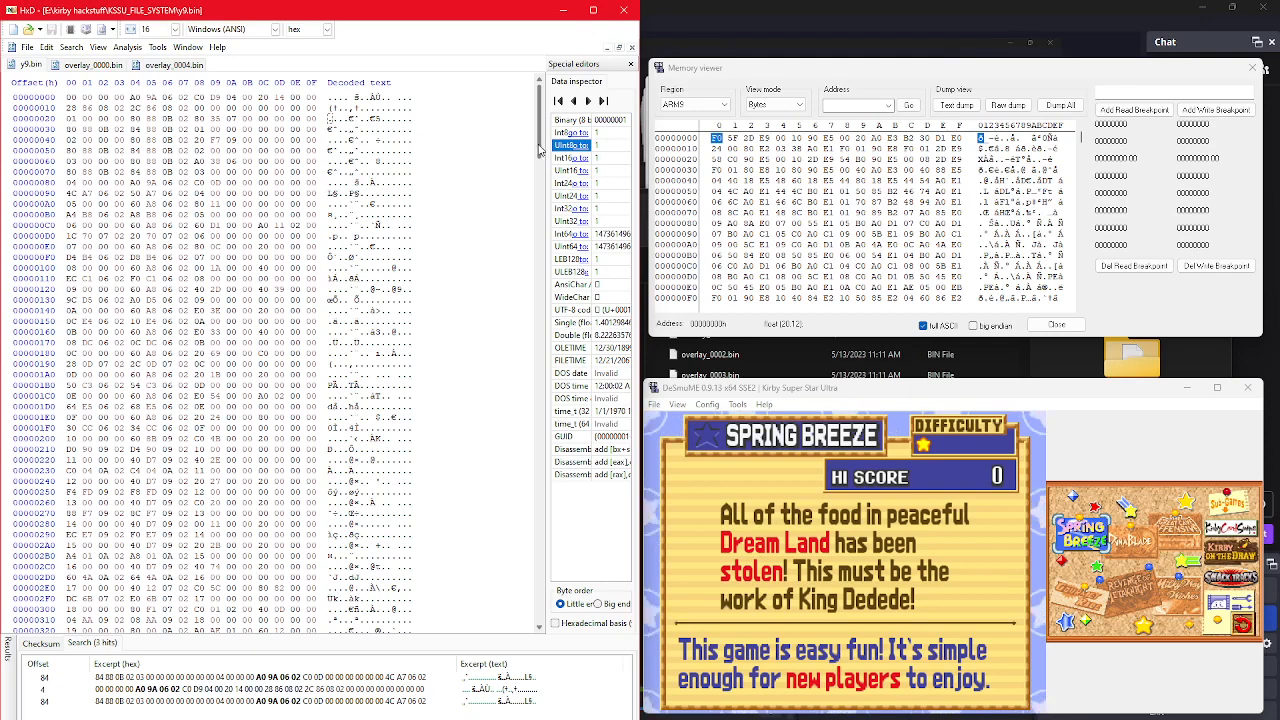
left_click_drag(540, 148, 545, 596)
left_click(68, 268)
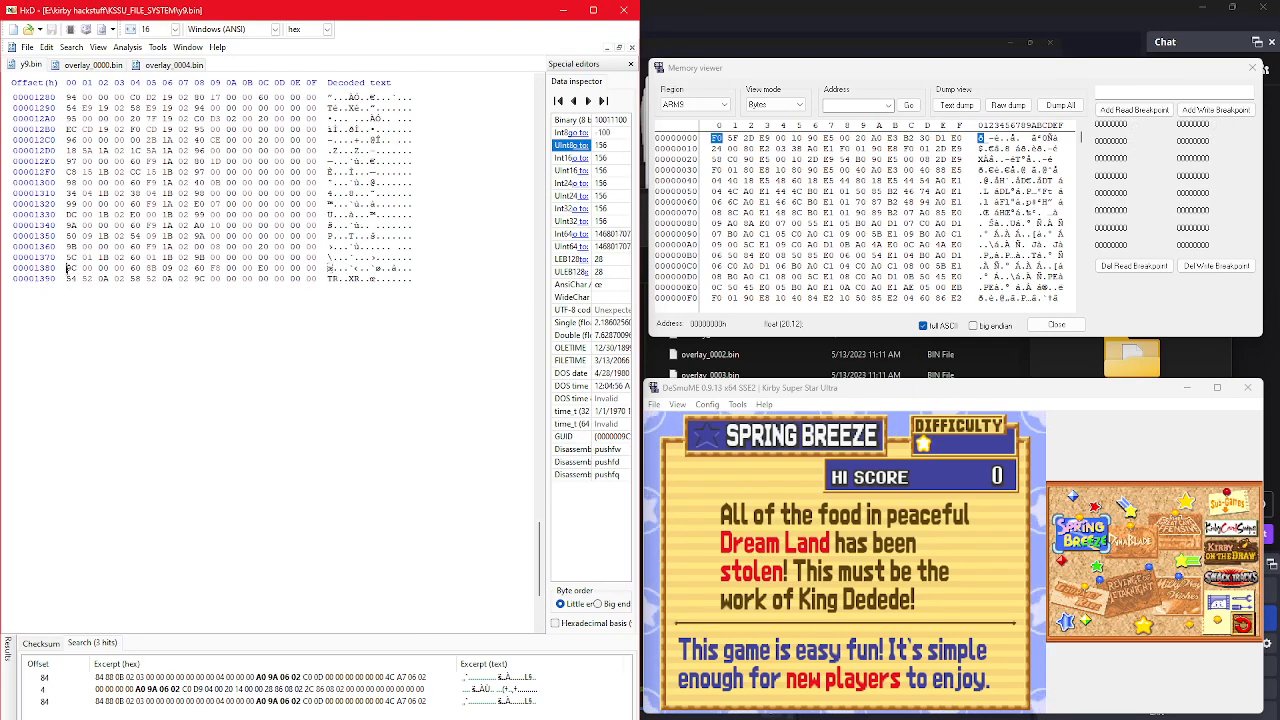
left_click_drag(68, 268, 77, 268)
left_click(304, 407)
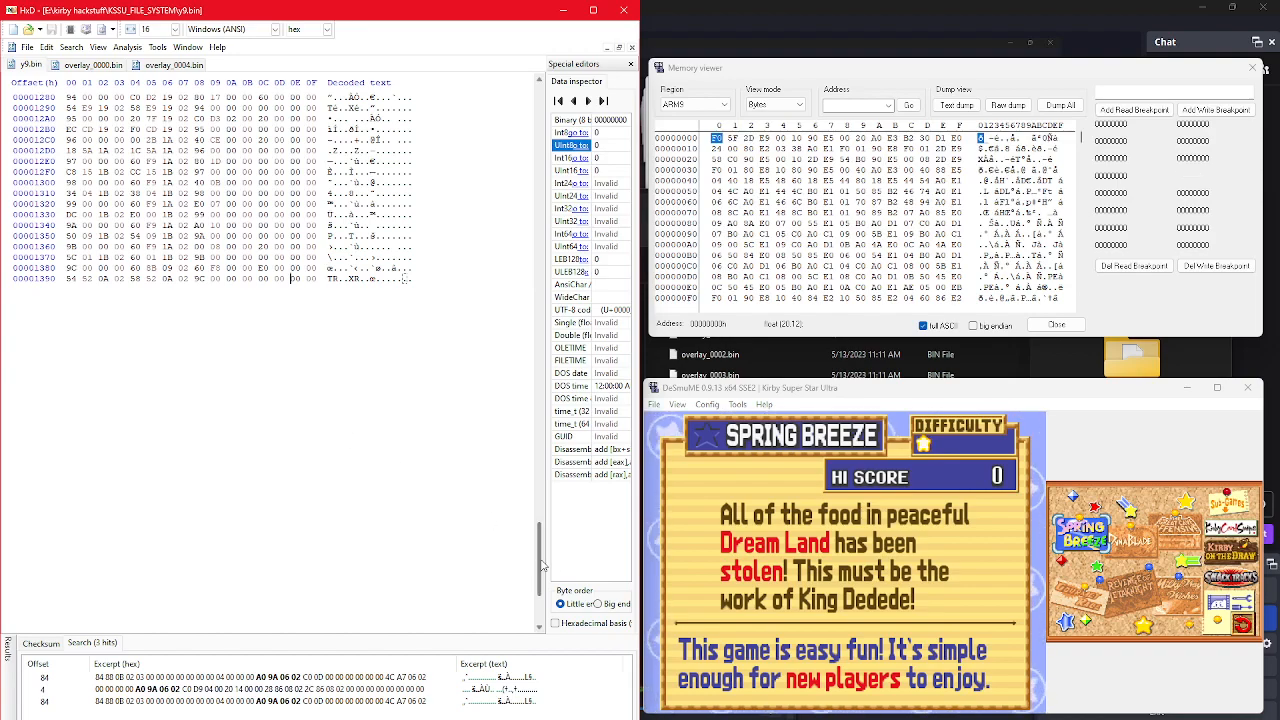
left_click_drag(543, 565, 500, 120)
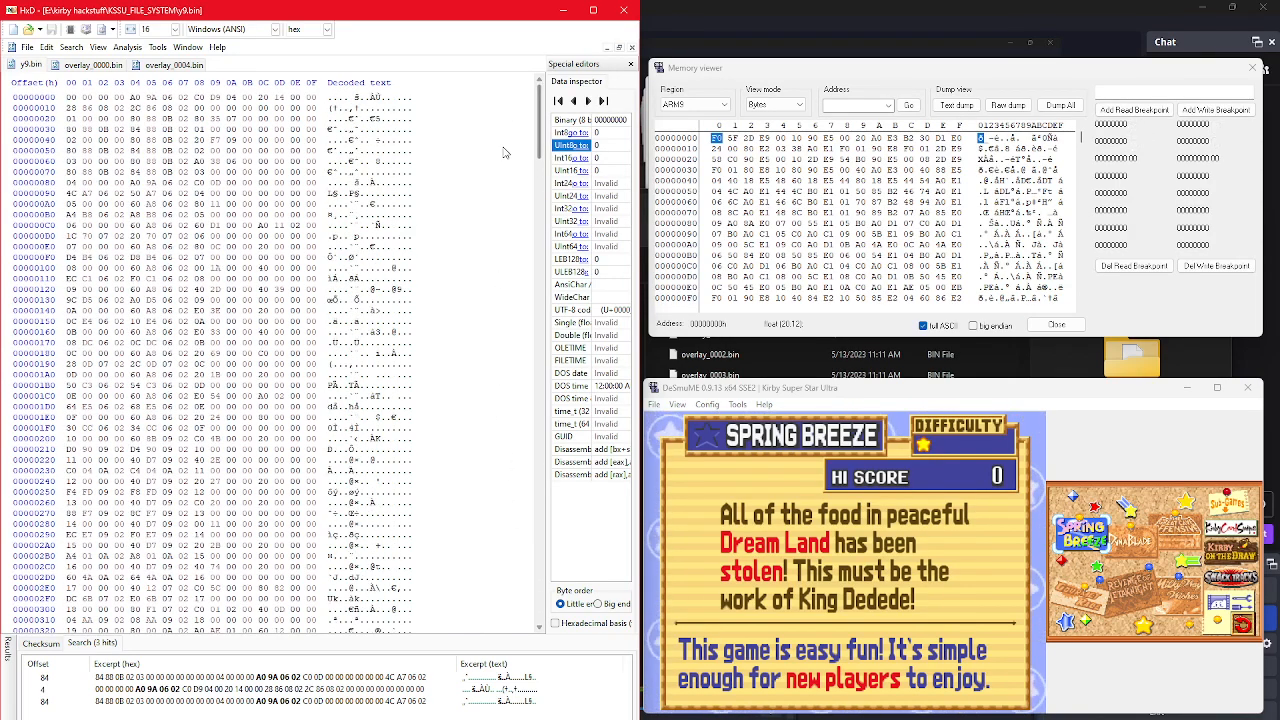
Step: Examine the zero bytes ending the early rows, the next overlay ID bytes, and the first entry's address bytes in y9.bin
left_click(69, 98)
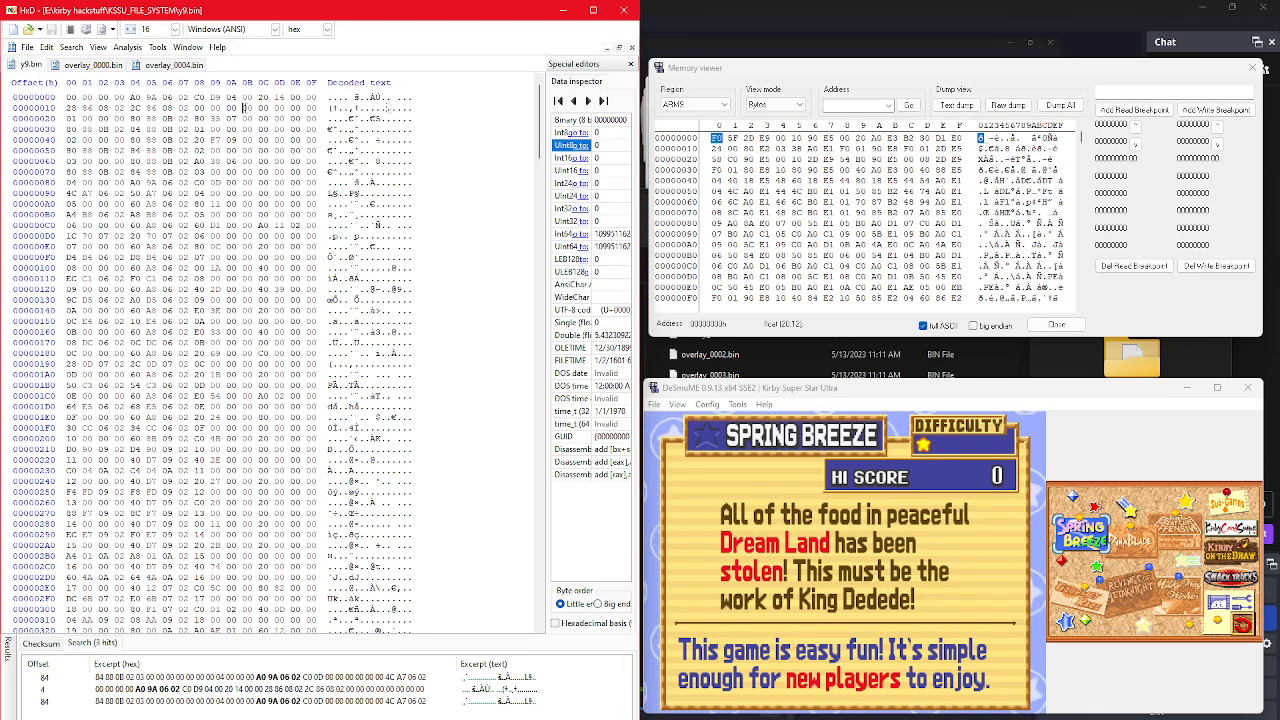
left_click_drag(243, 109, 316, 110)
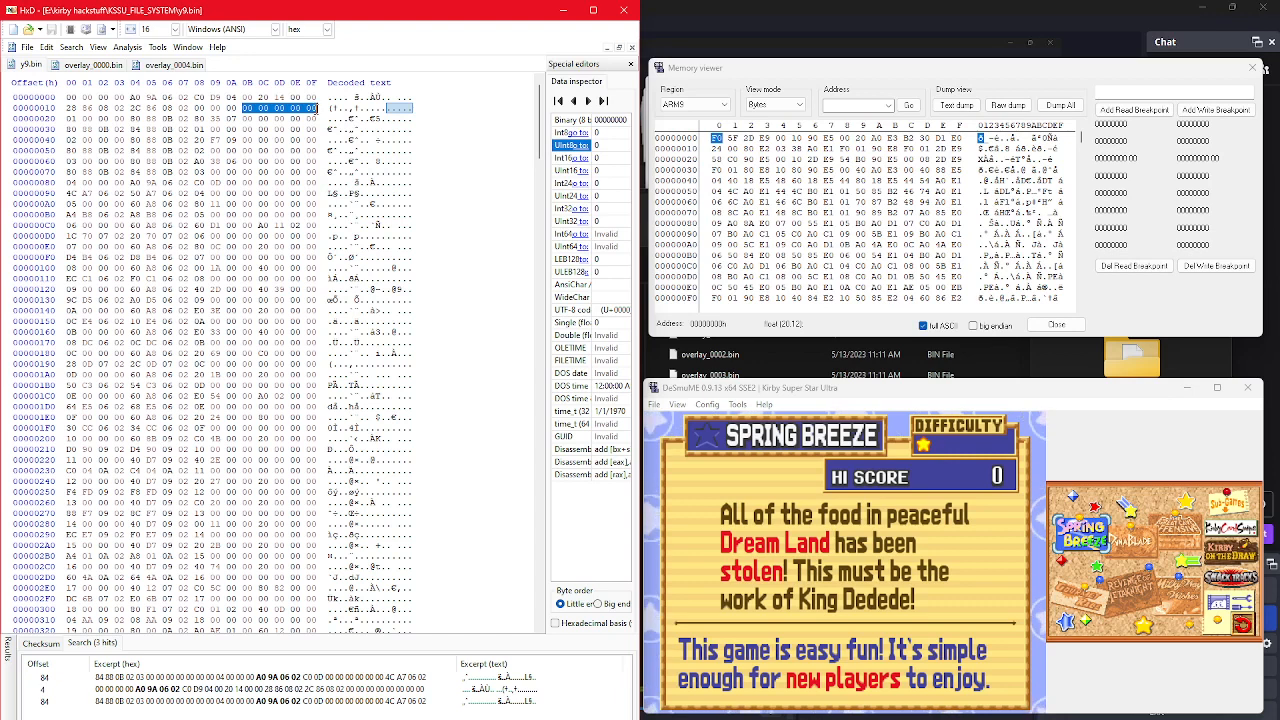
left_click_drag(243, 130, 318, 134)
left_click_drag(244, 118, 310, 120)
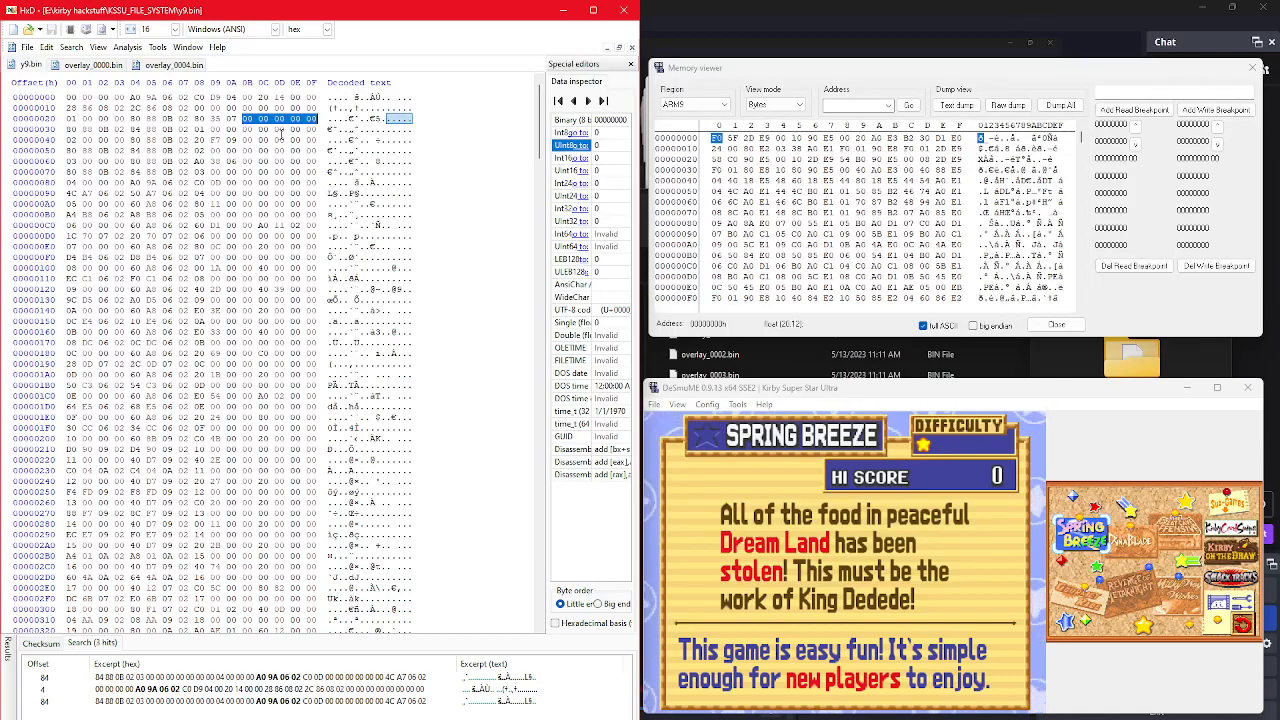
left_click(69, 139)
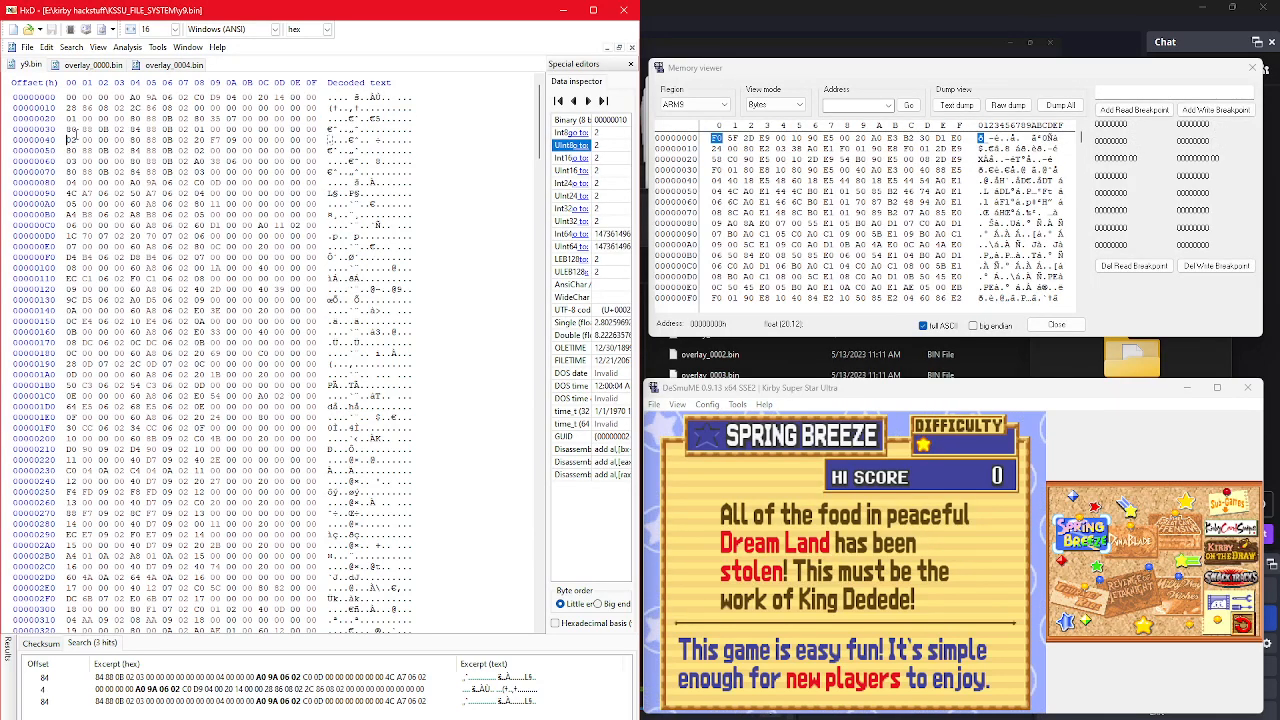
left_click(81, 119)
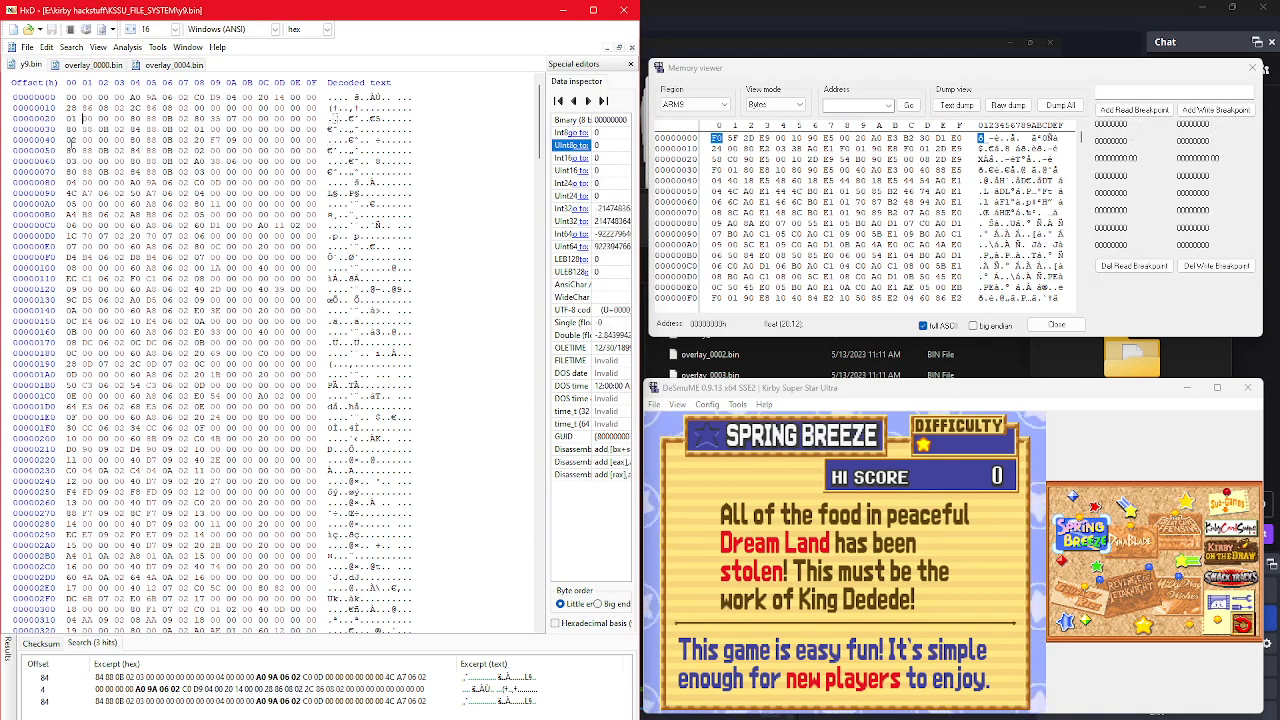
left_click(70, 140)
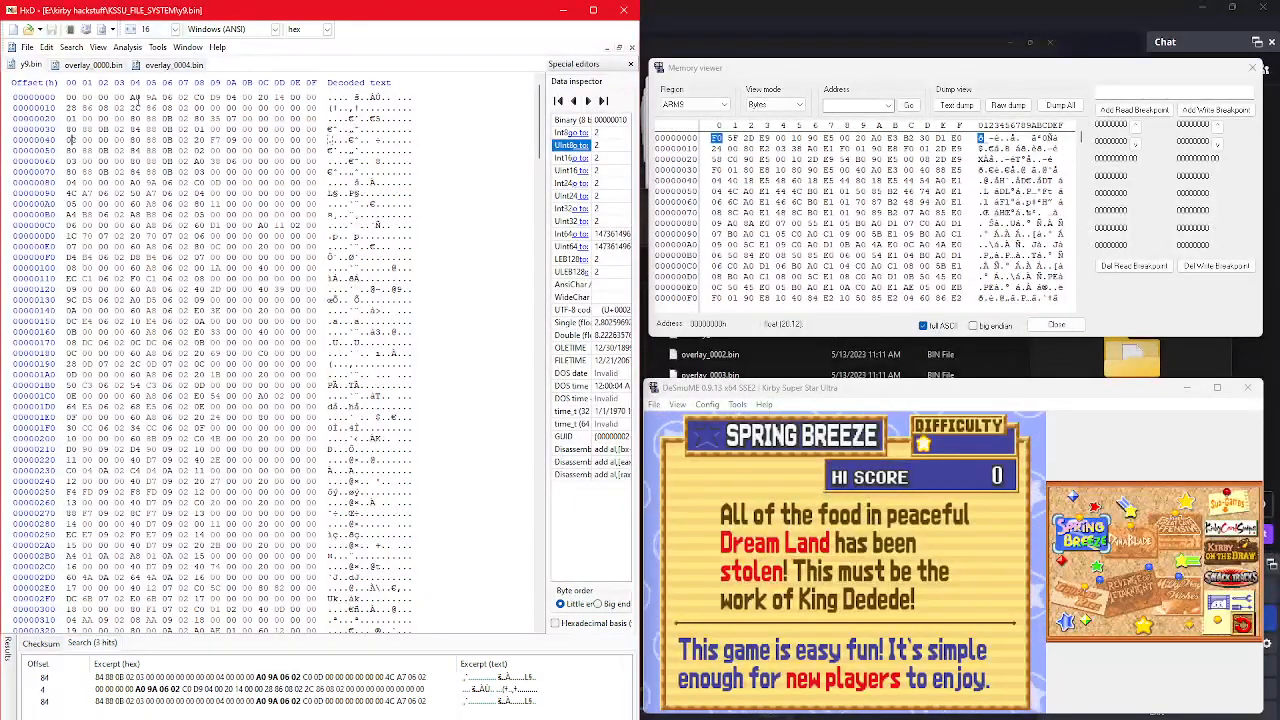
left_click_drag(130, 98, 203, 98)
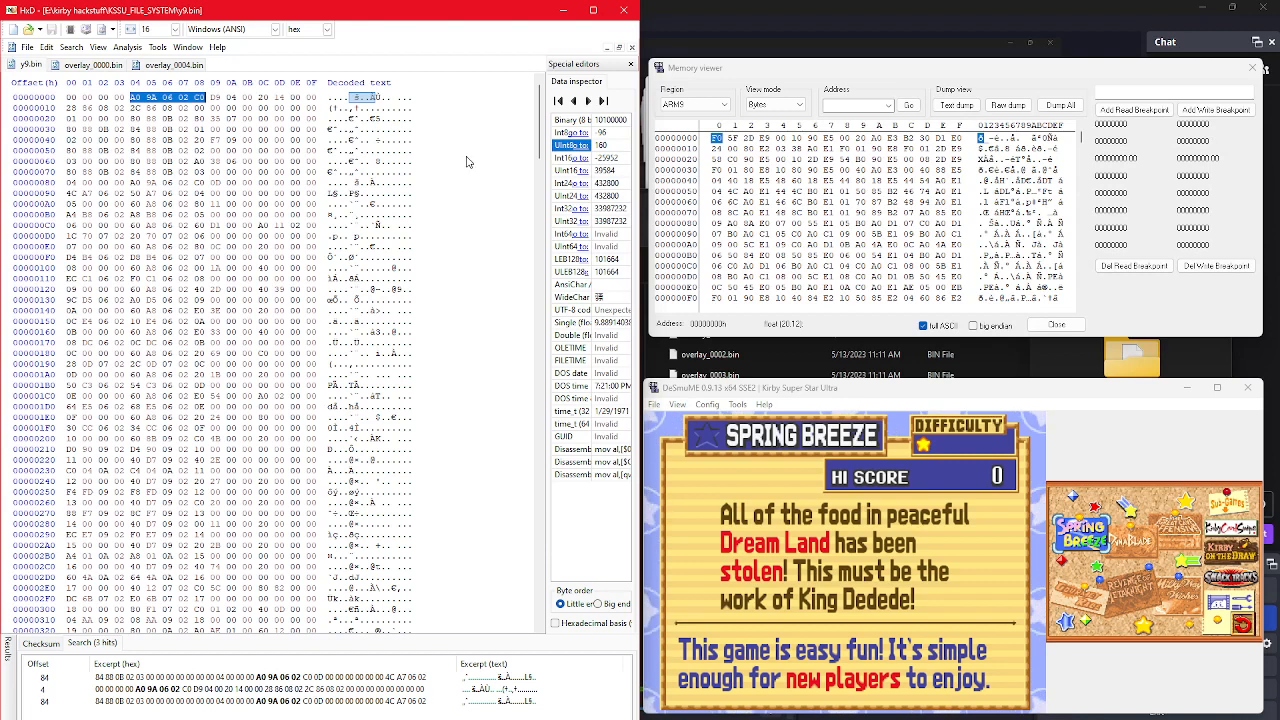
left_click(866, 104)
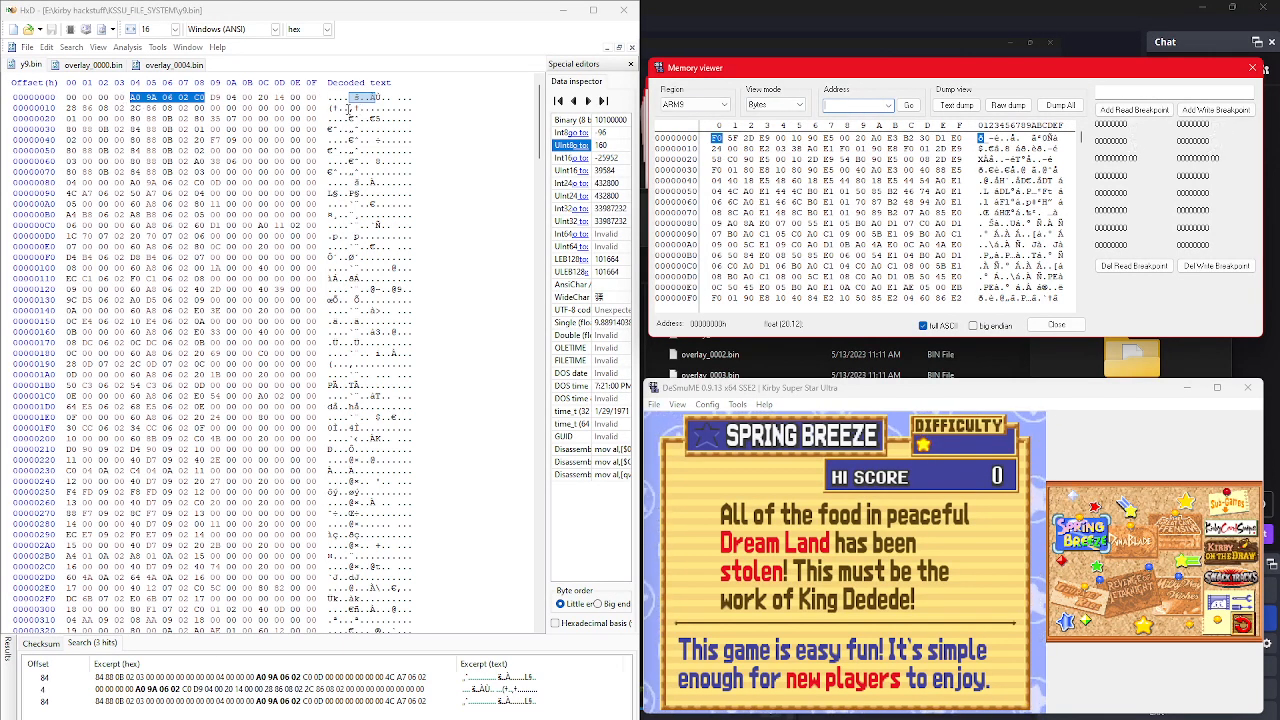
Step: Close y9.bin, overlay_0000.bin and overlay_0004.bin in HxD
left_click(42, 68)
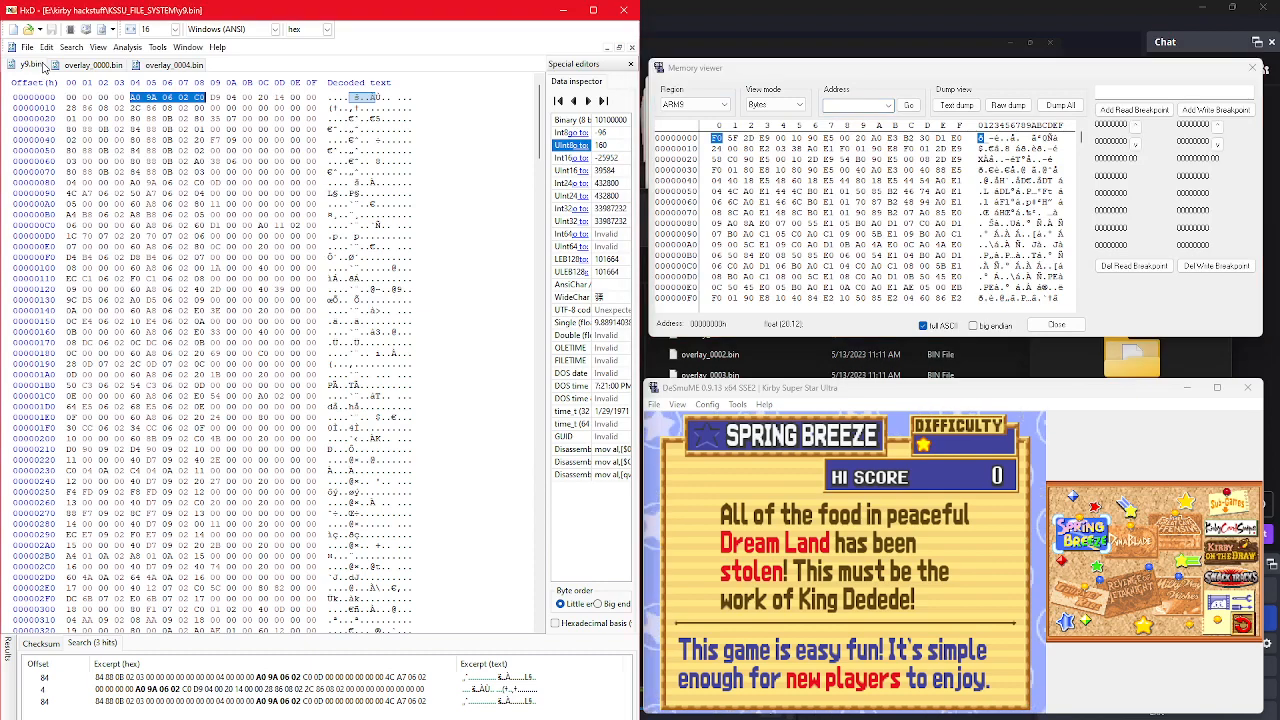
right_click(42, 68)
left_click(64, 72)
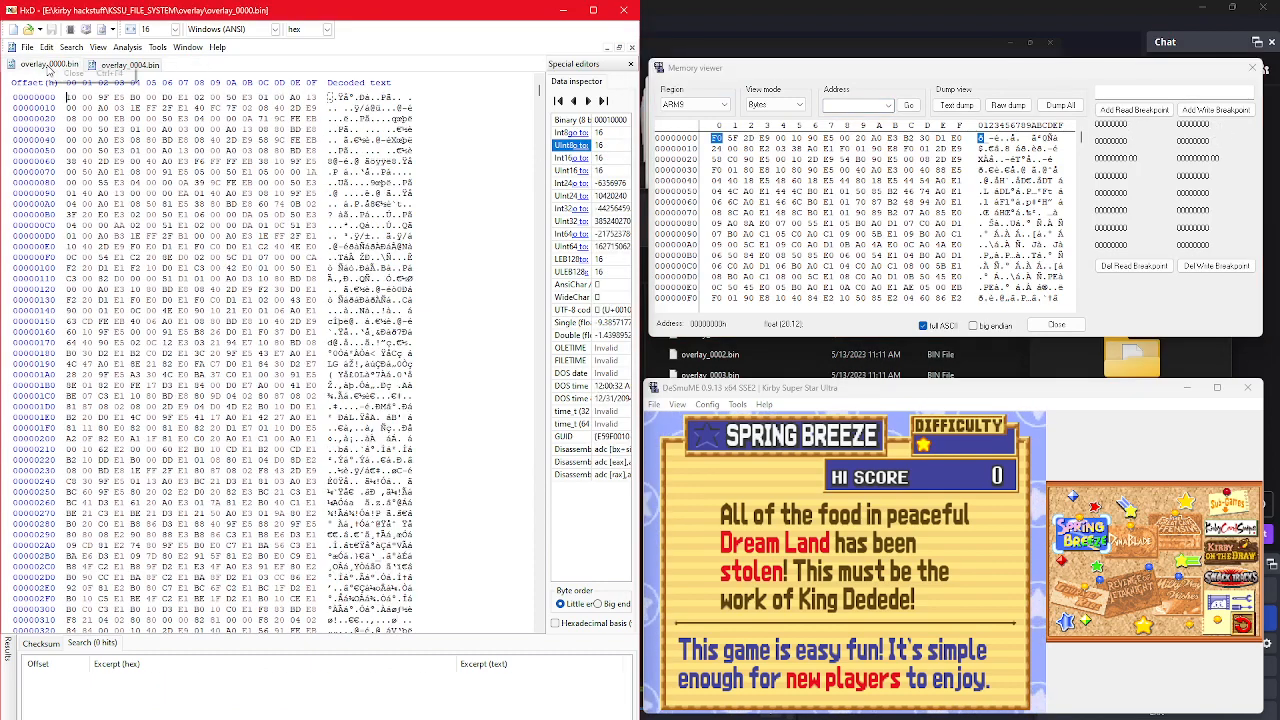
right_click(65, 63)
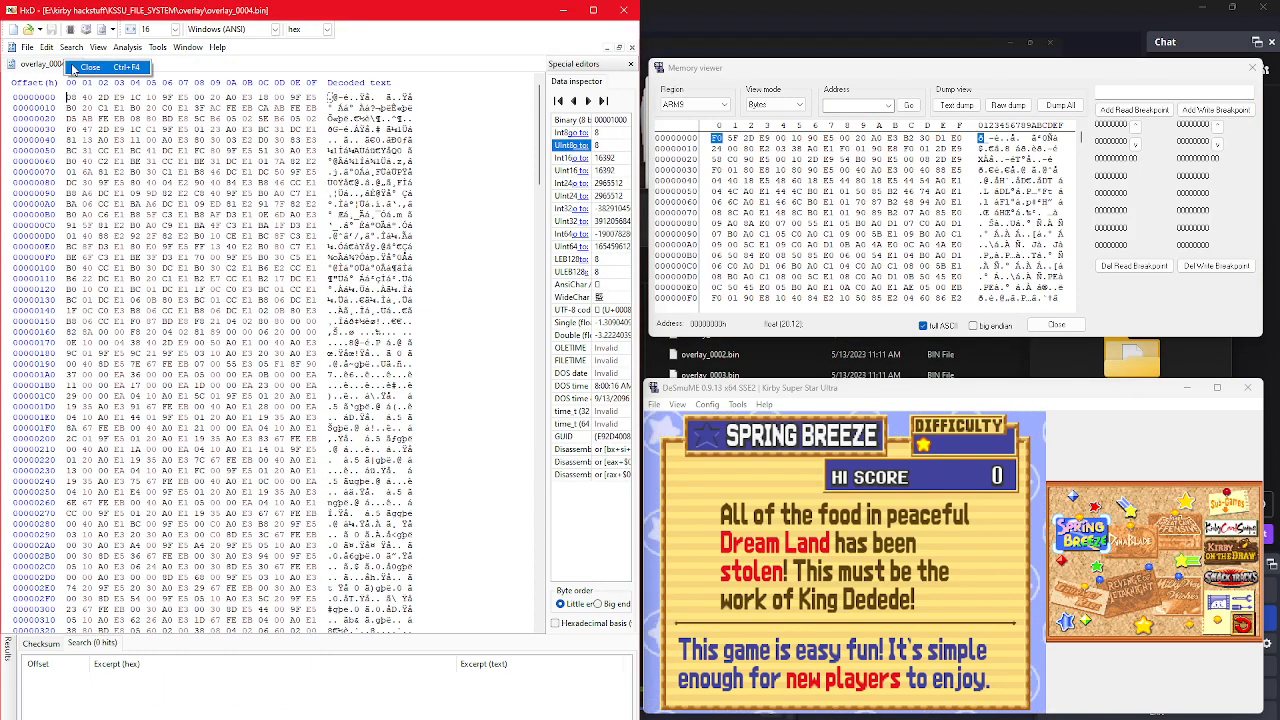
left_click(74, 72)
Step: Open y9.bin from the KSSU_FILE_SYSTEM folder in HxD
left_click(15, 47)
left_click(35, 76)
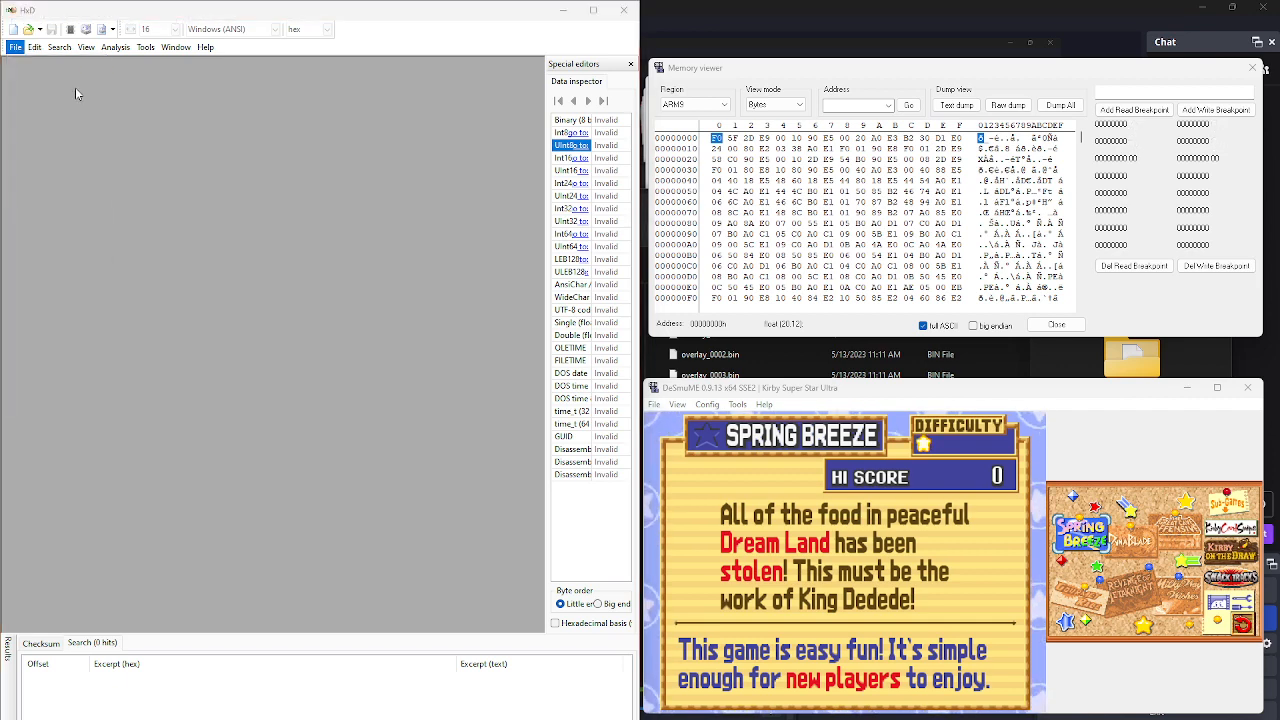
left_click(277, 59)
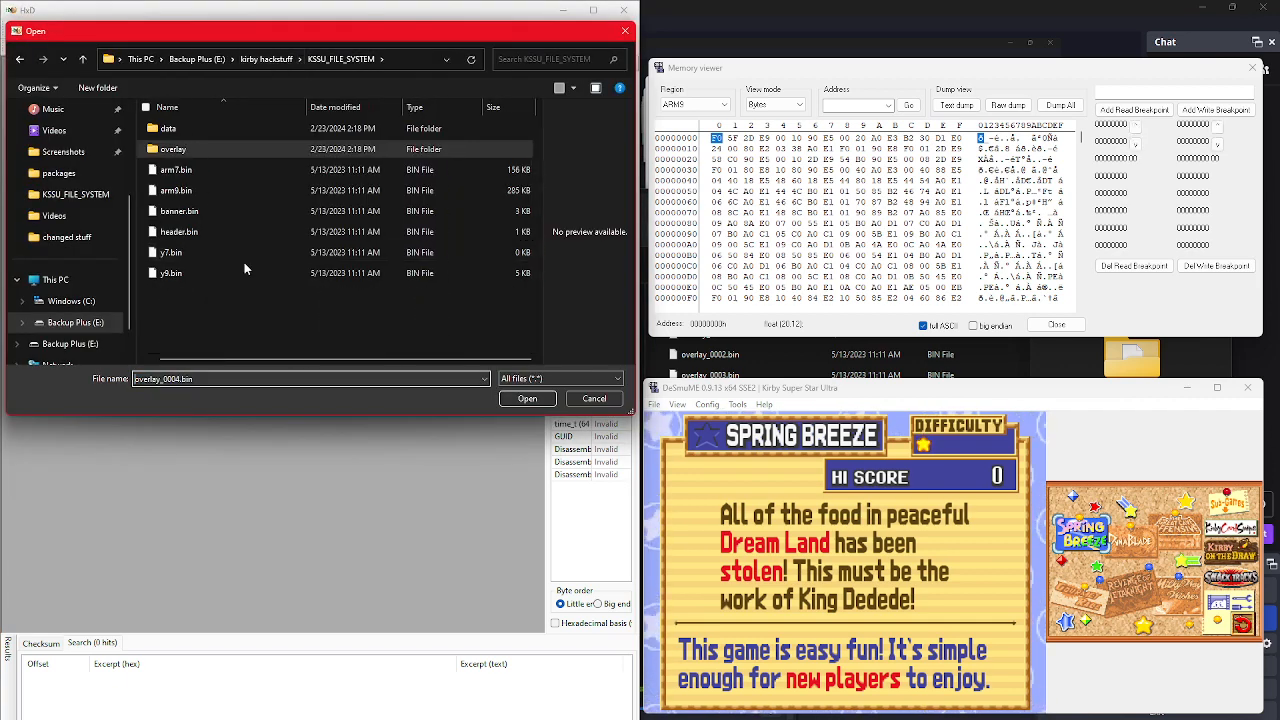
double_click(240, 266)
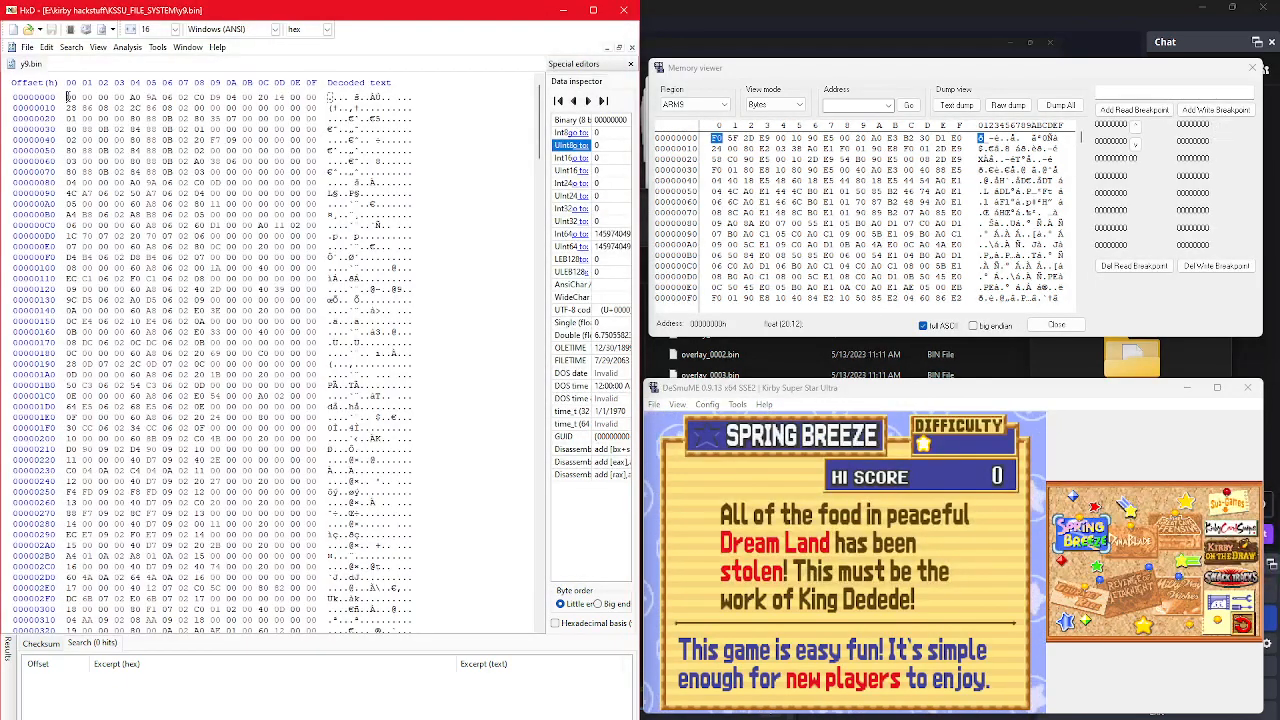
Step: Highlight the first entry's four-byte overlay ID and the four address bytes following it in y9.bin
left_click_drag(68, 97, 122, 97)
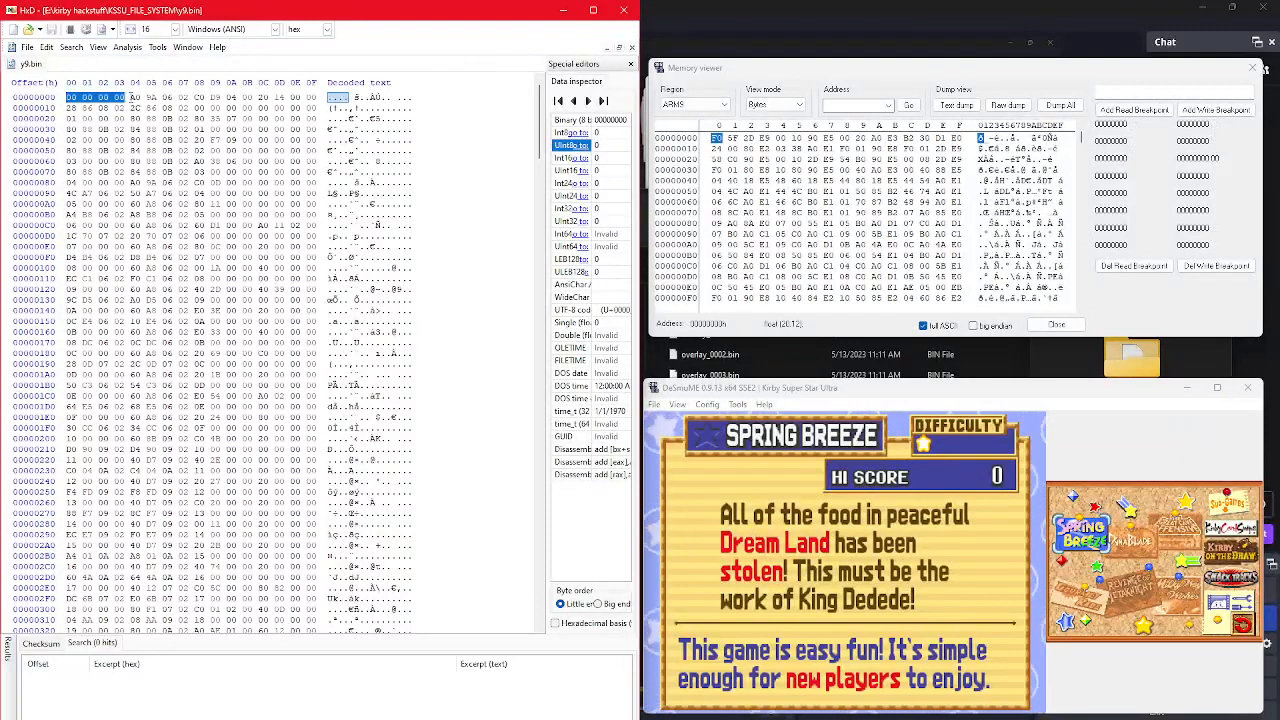
left_click_drag(131, 97, 190, 97)
left_click(410, 212)
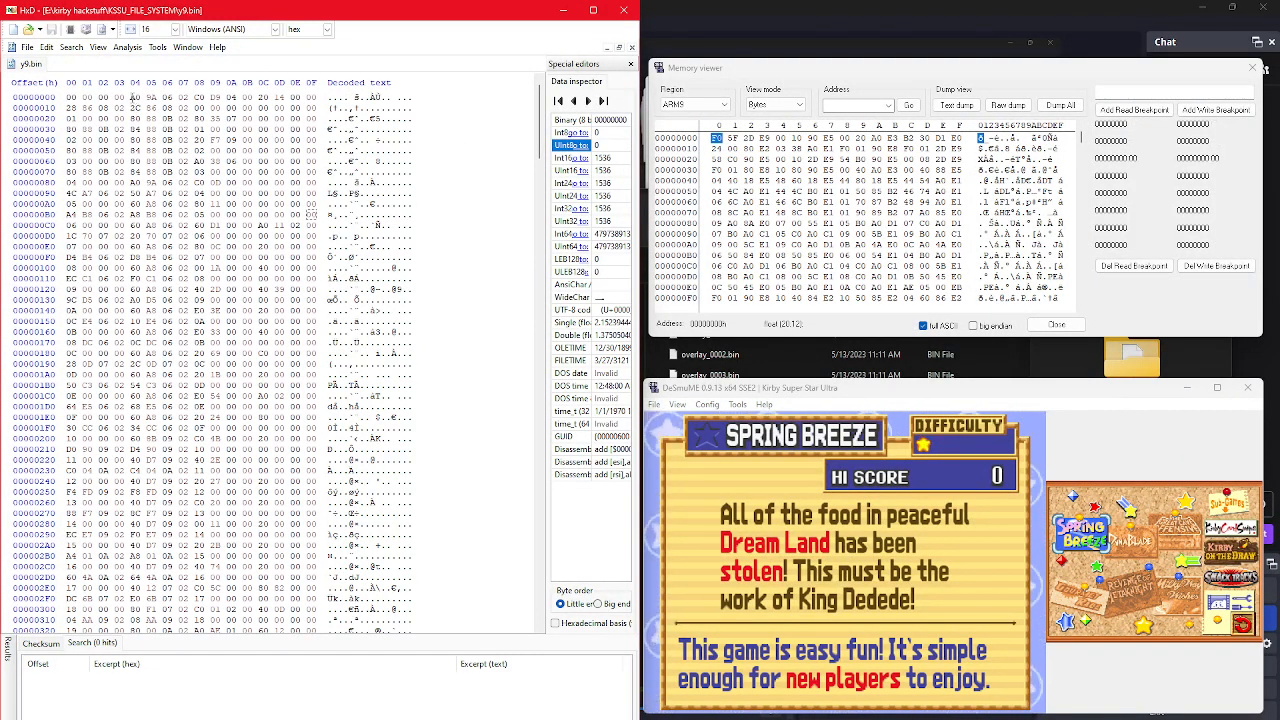
Step: Highlight the first entry's address bytes A0 9A 06 02 in y9.bin and go to address 02069AA0 in DeSmuME's Memory viewer
left_click_drag(132, 97, 188, 97)
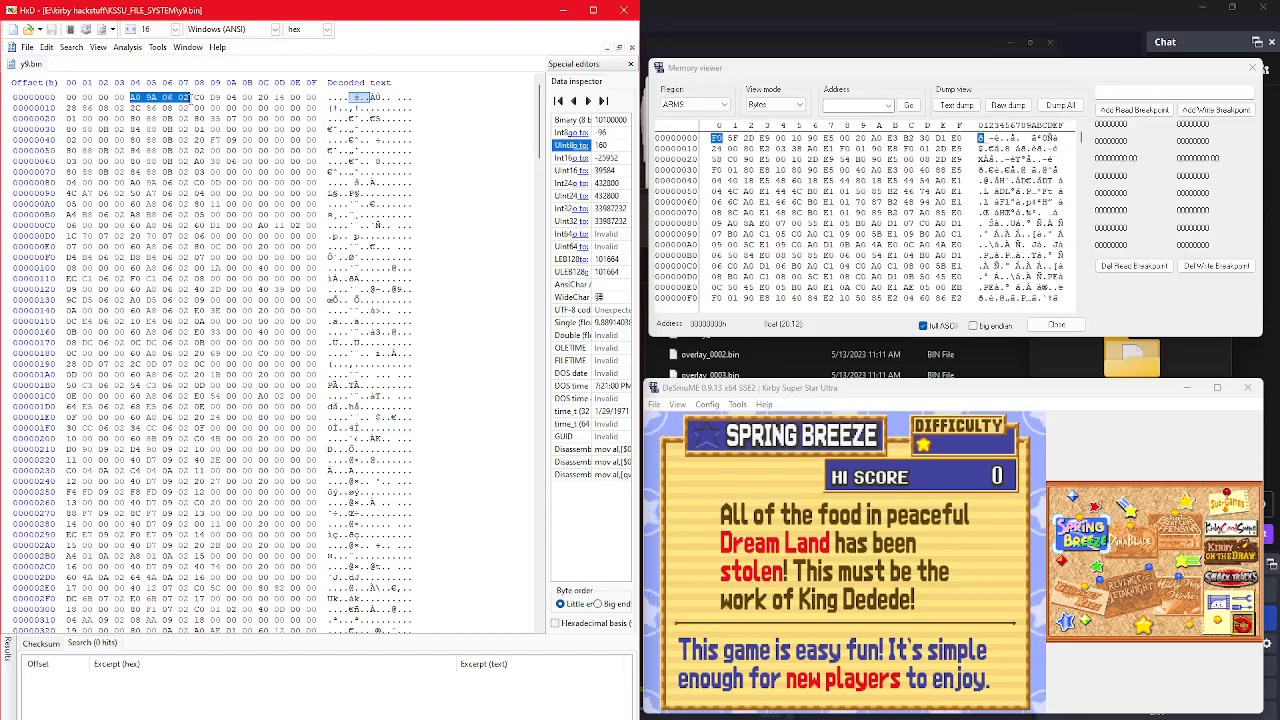
left_click(836, 105)
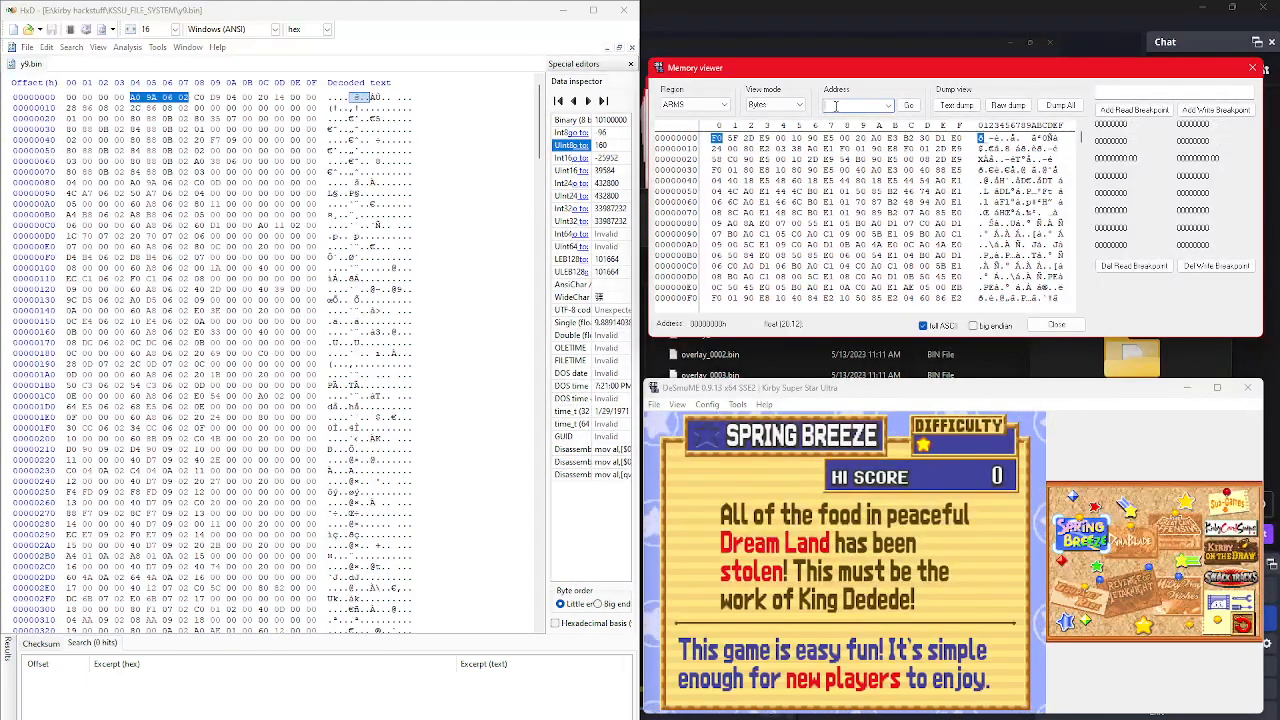
type("02")
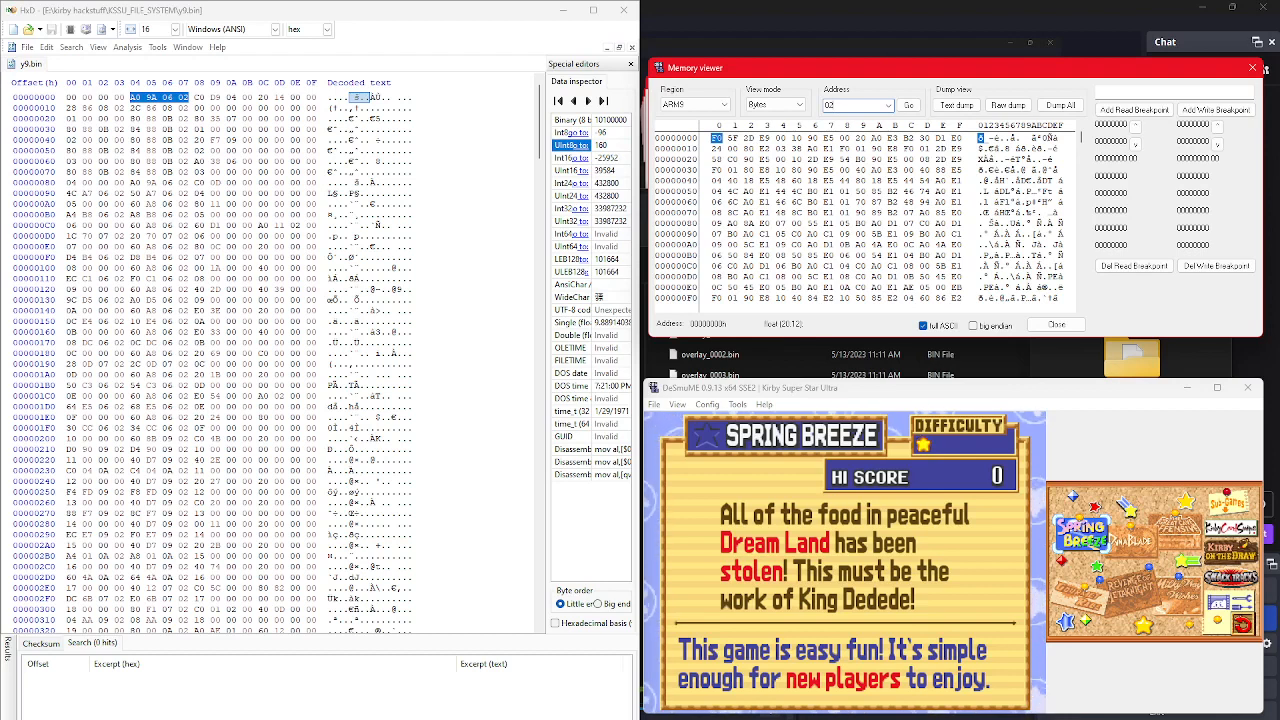
type("06")
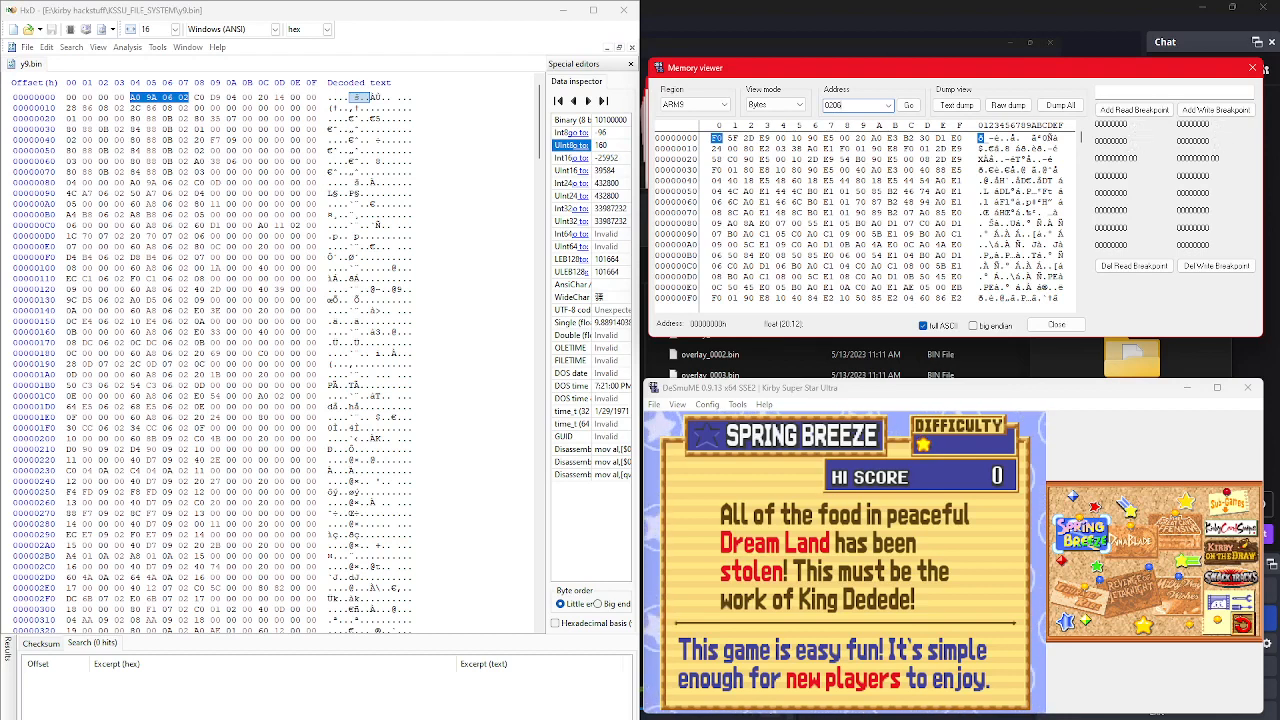
type("94A0")
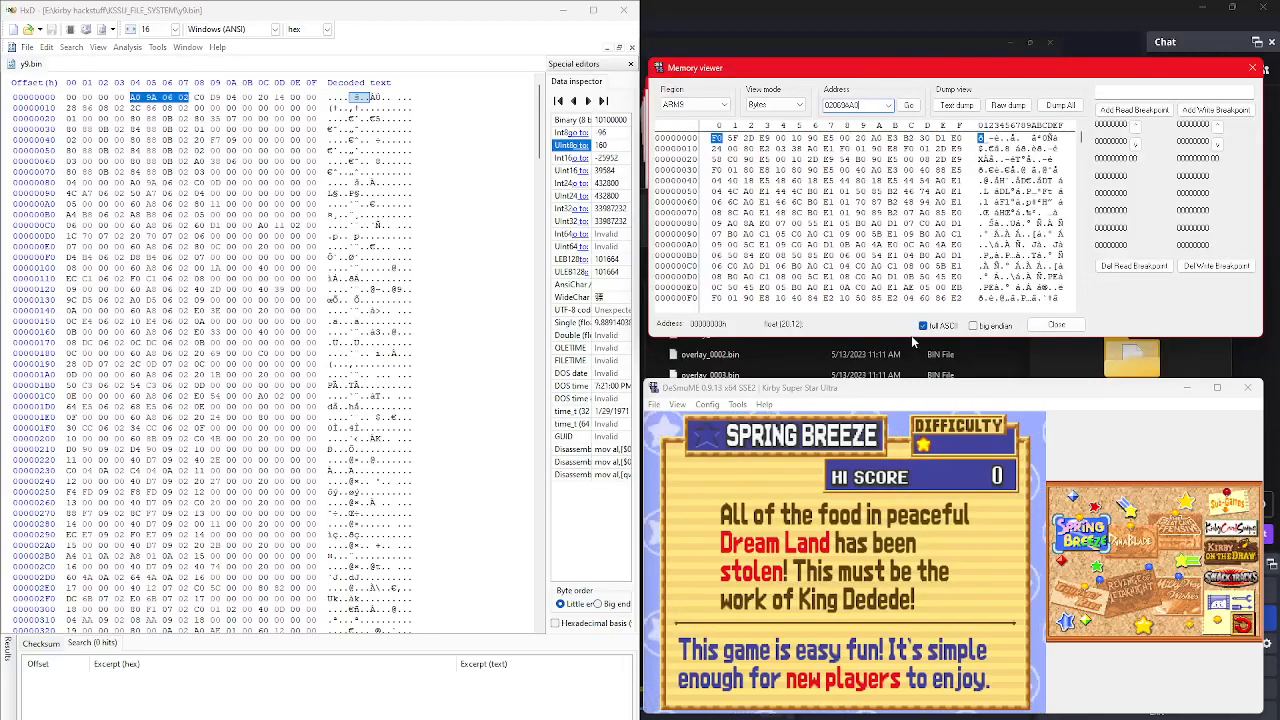
left_click(908, 106)
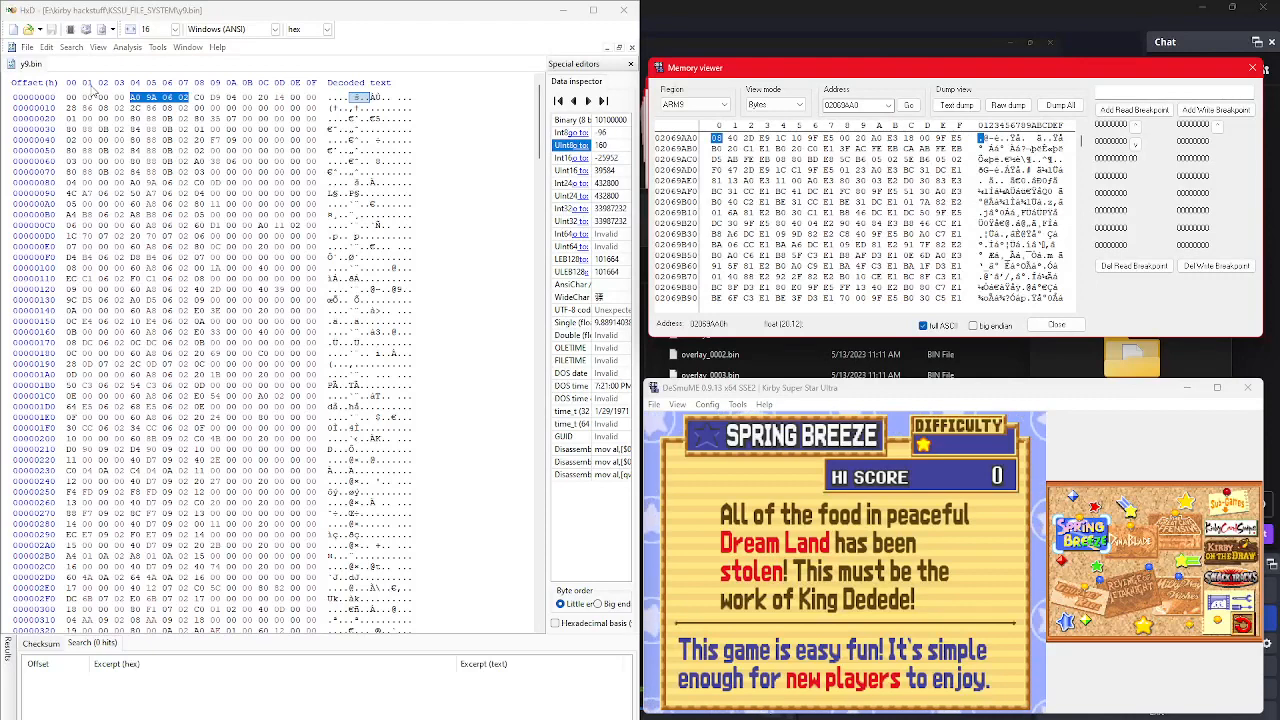
Step: Open overlay_0000.bin from the overlay folder in HxD
left_click(66, 85)
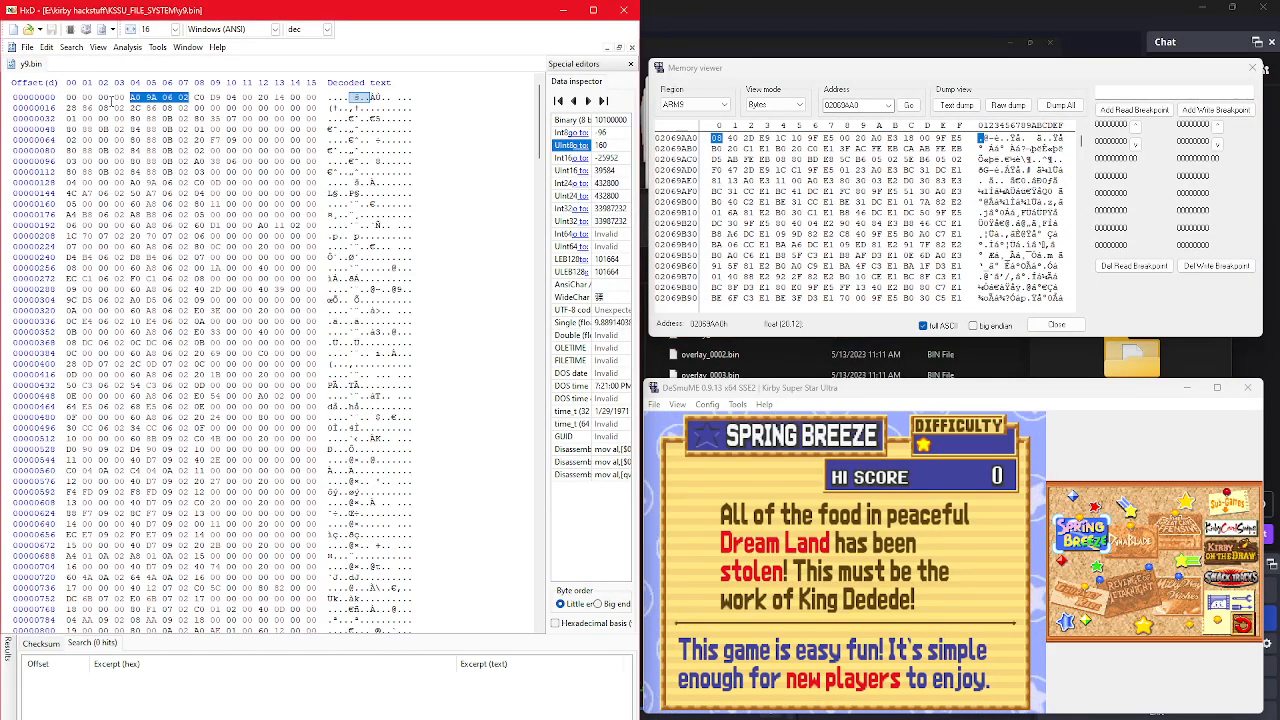
left_click(112, 97)
left_click(28, 48)
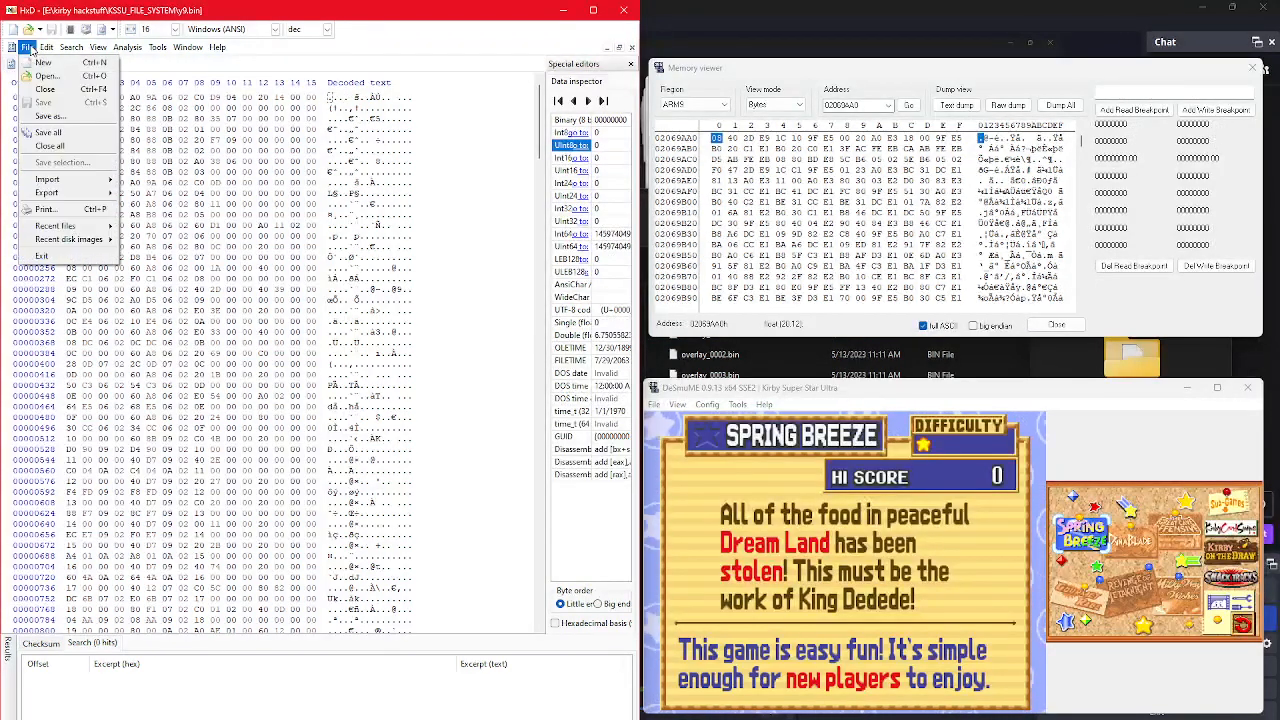
left_click(46, 76)
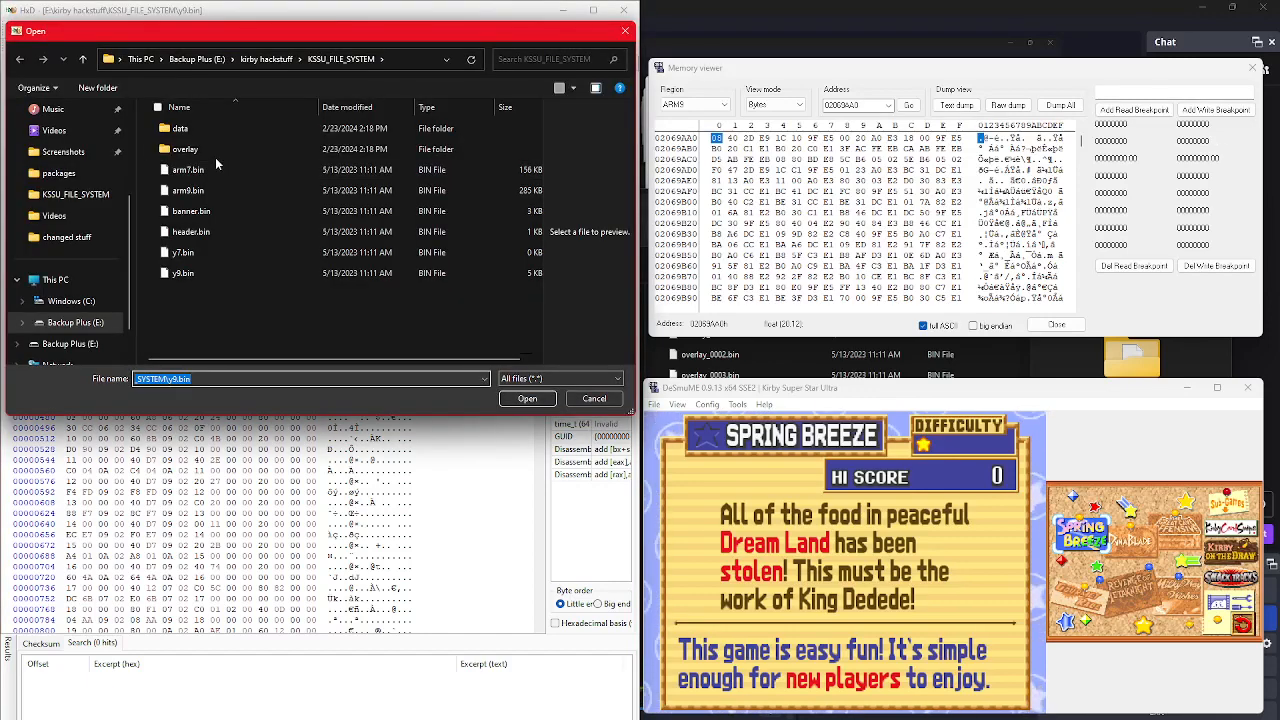
double_click(220, 149)
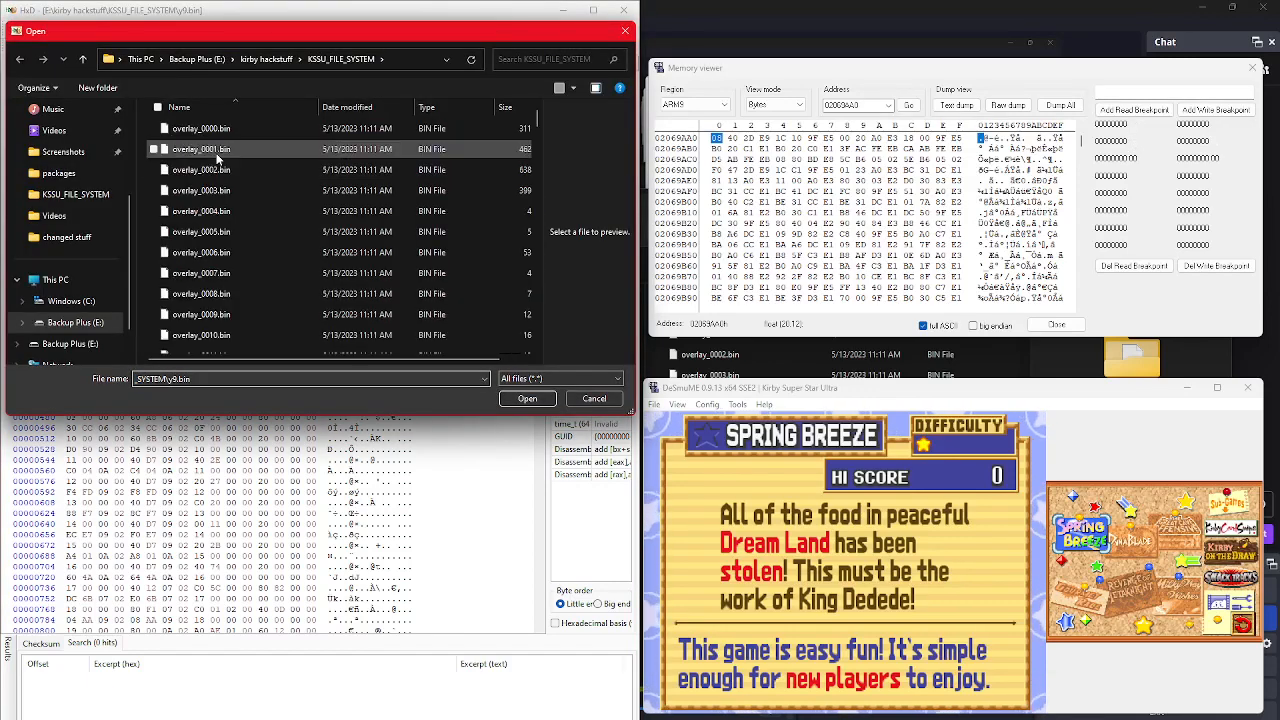
double_click(244, 135)
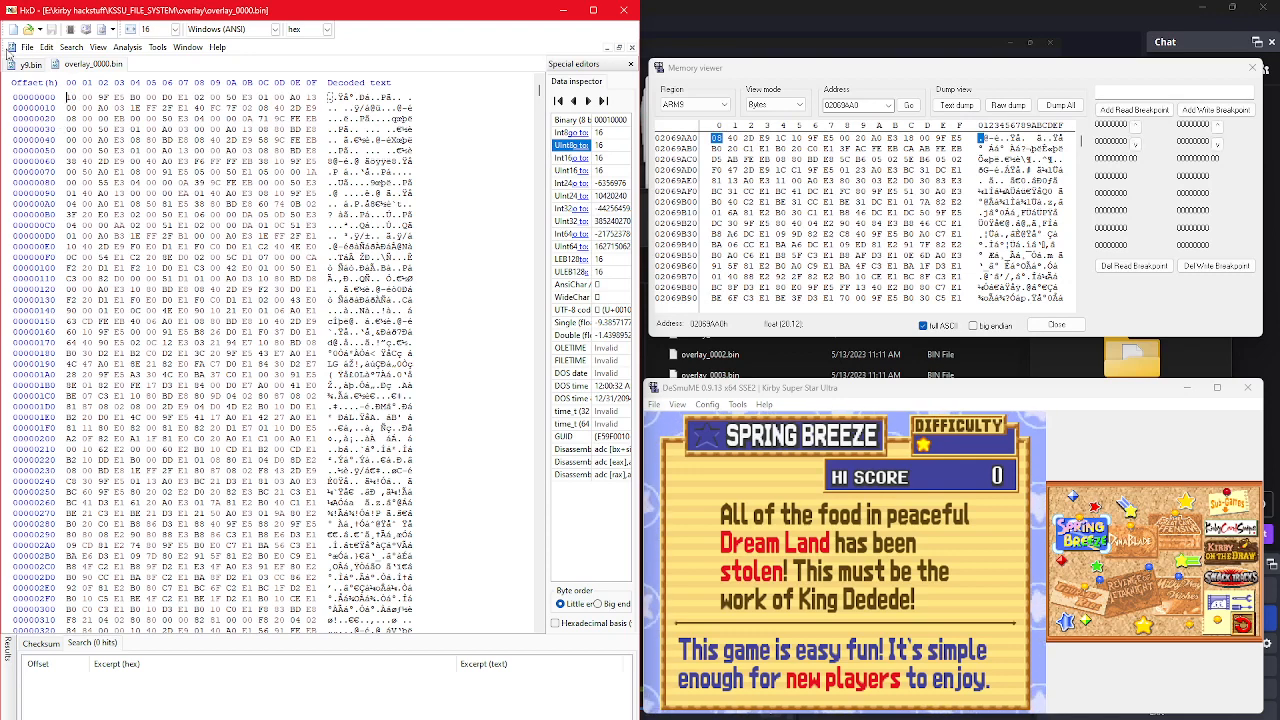
Step: Search y9.bin forward for the hex values A09A0602 and continue to the next occurrence
left_click(30, 64)
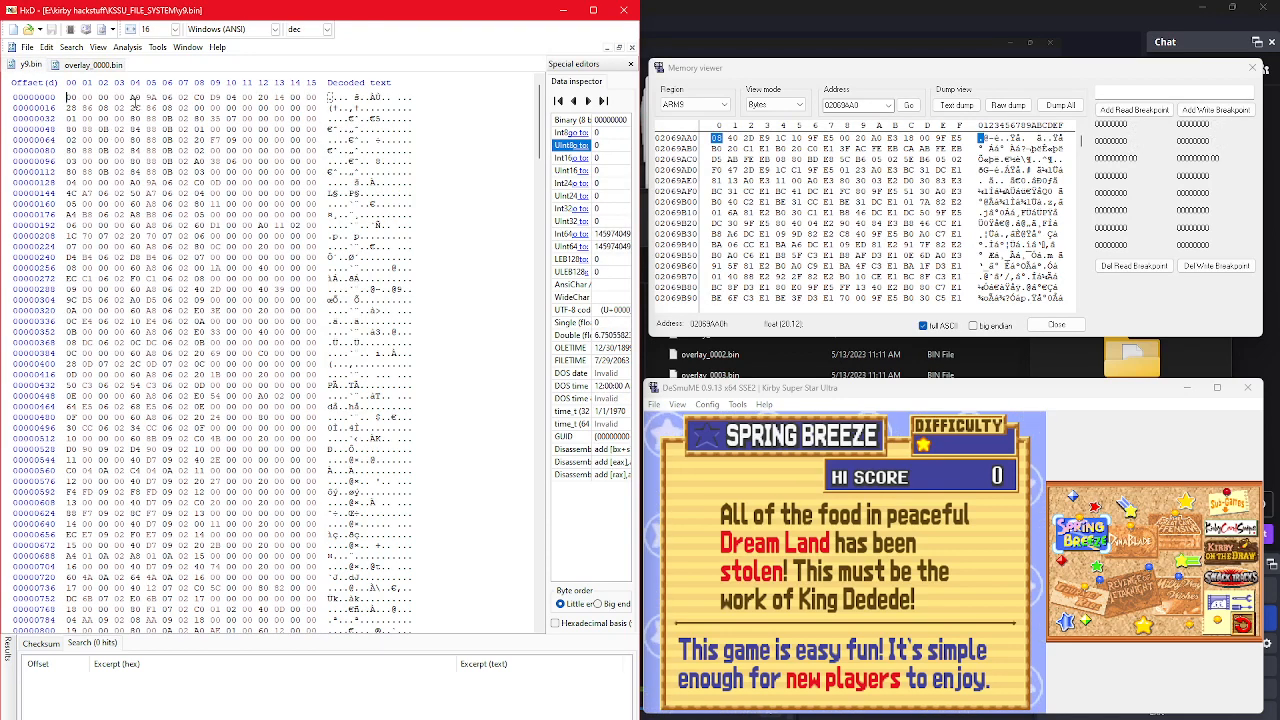
left_click(98, 47)
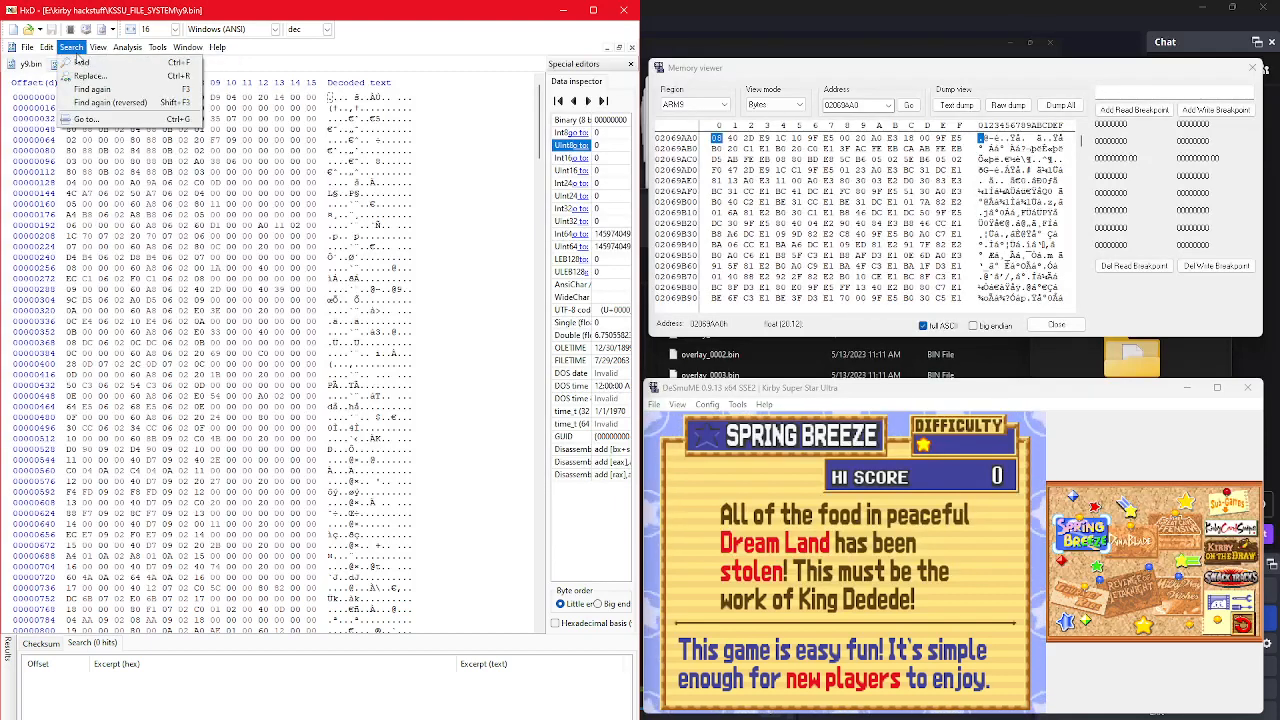
left_click(95, 63)
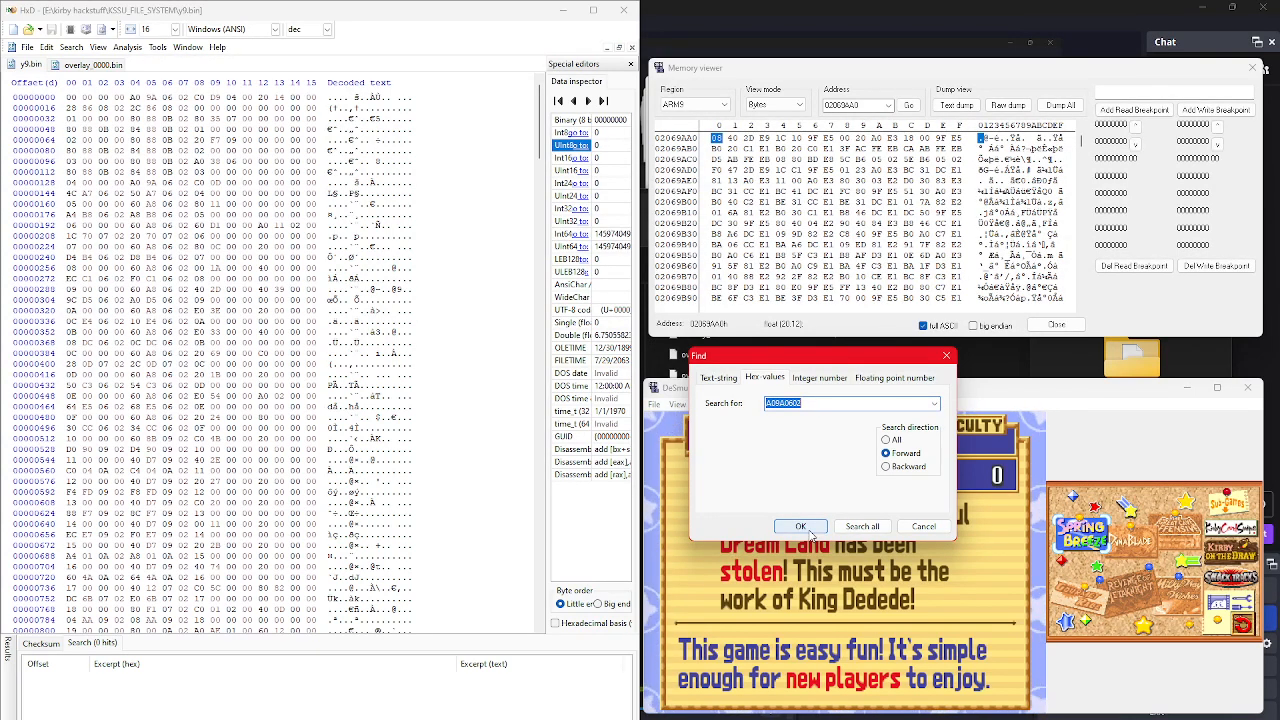
left_click(801, 526)
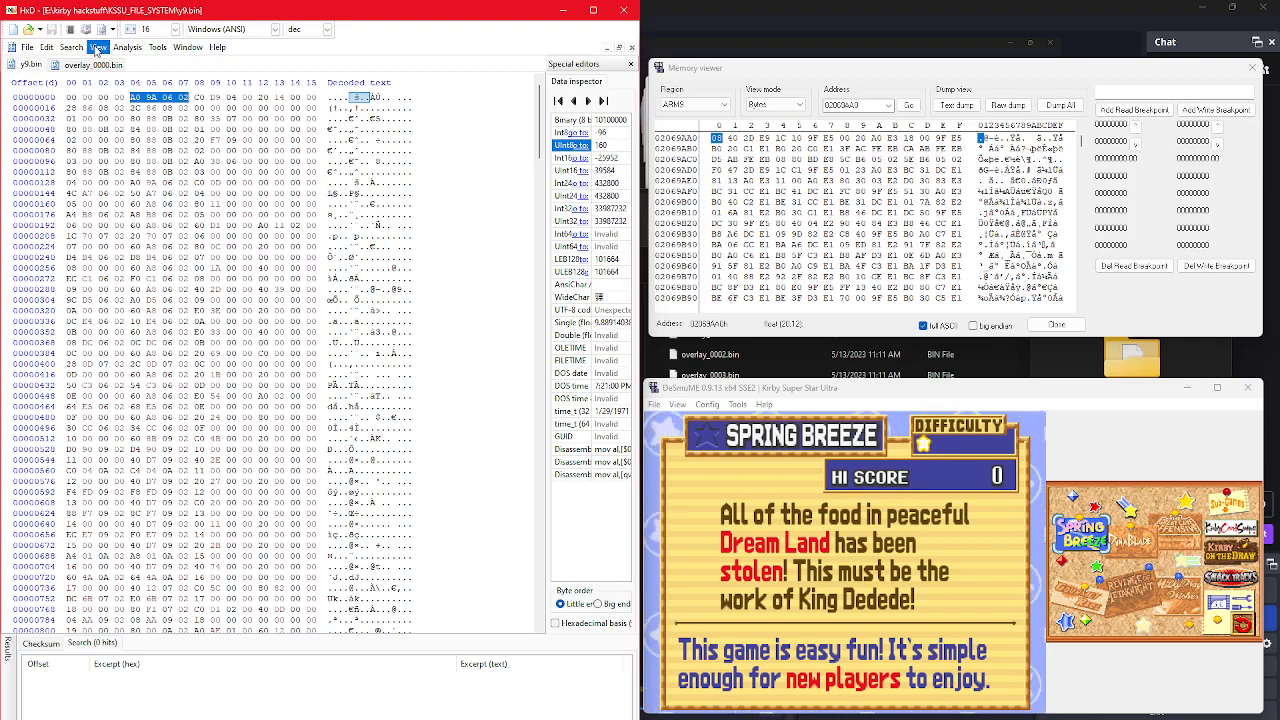
left_click(98, 47)
mouse_move(71, 47)
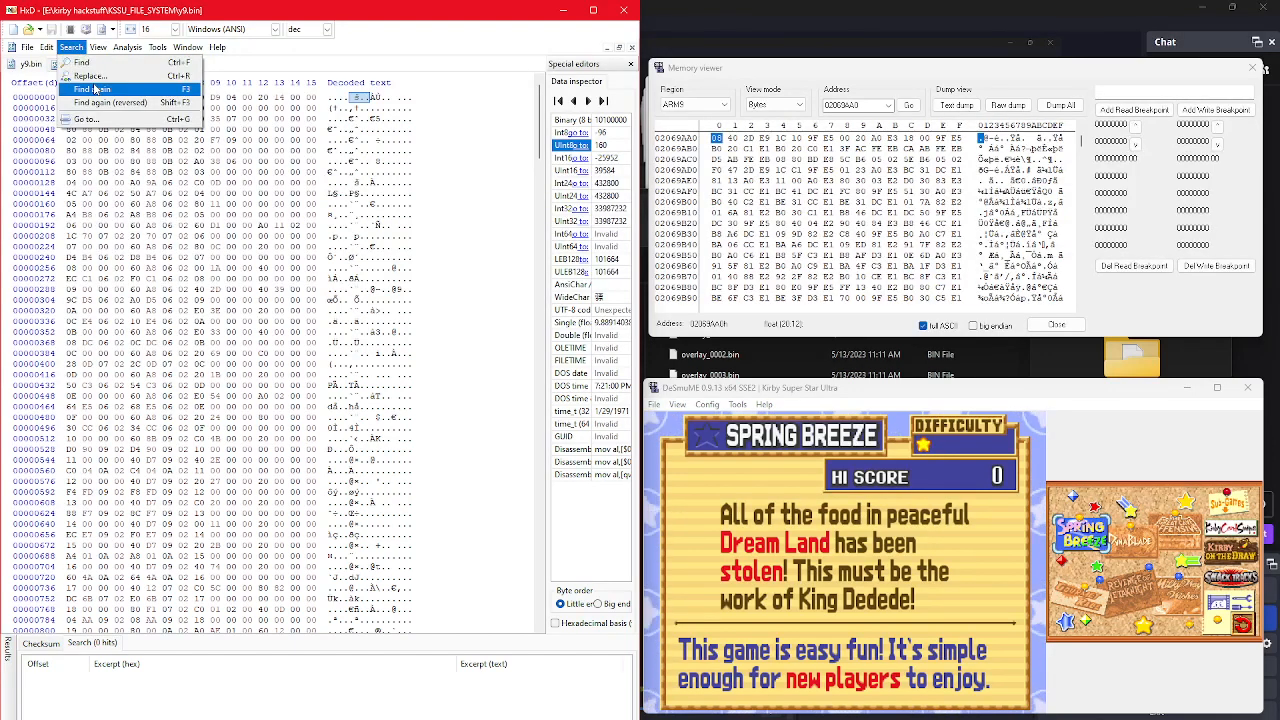
left_click(92, 89)
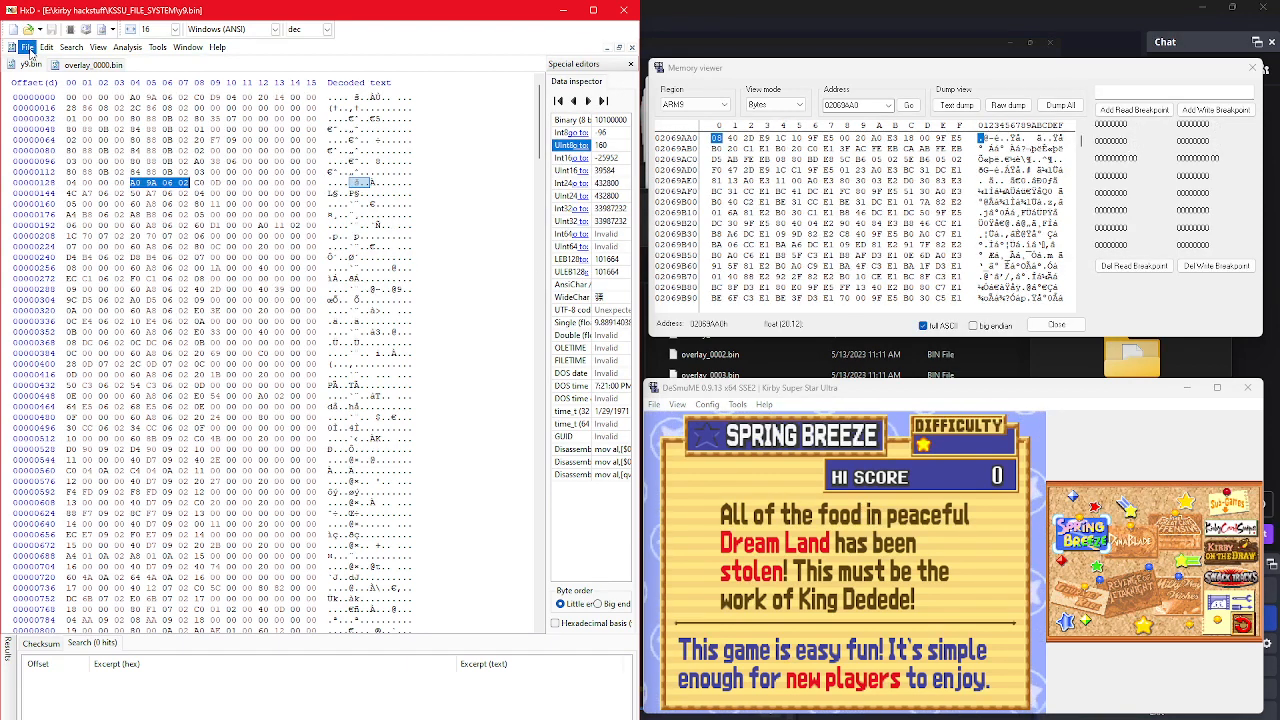
Step: Open overlay_0004.bin from the overlay folder
left_click(28, 48)
left_click(55, 85)
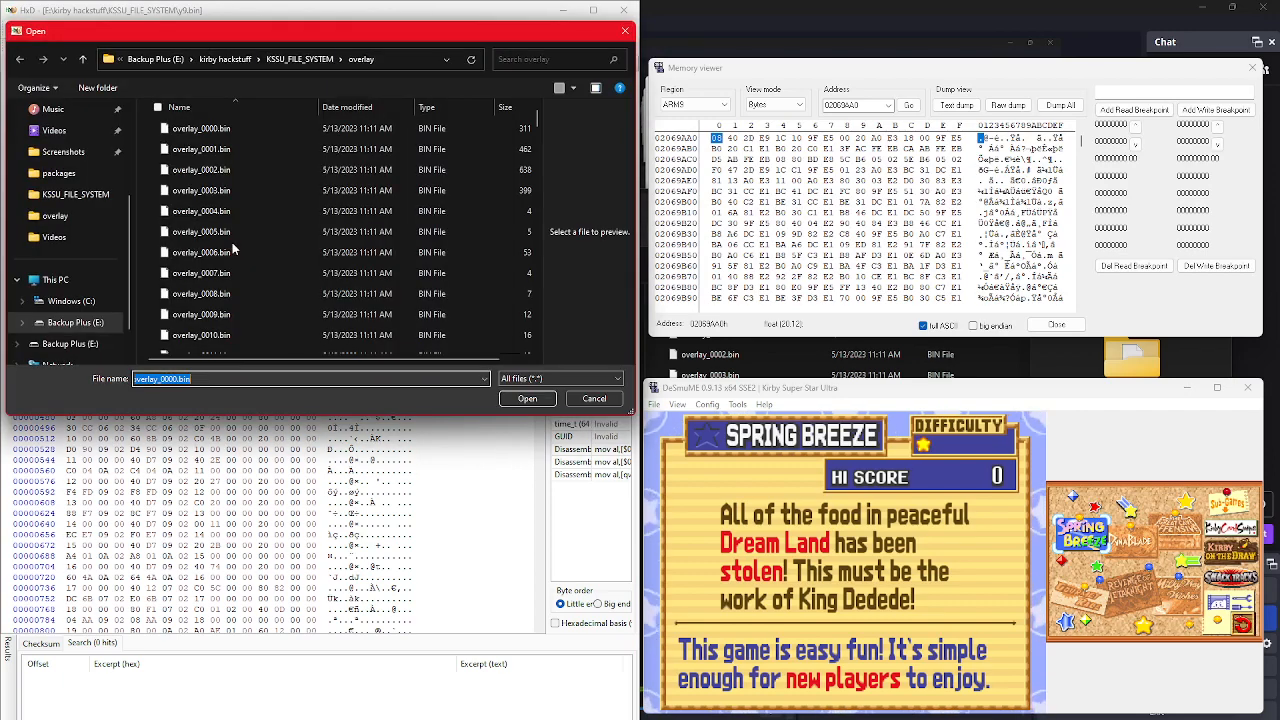
double_click(245, 211)
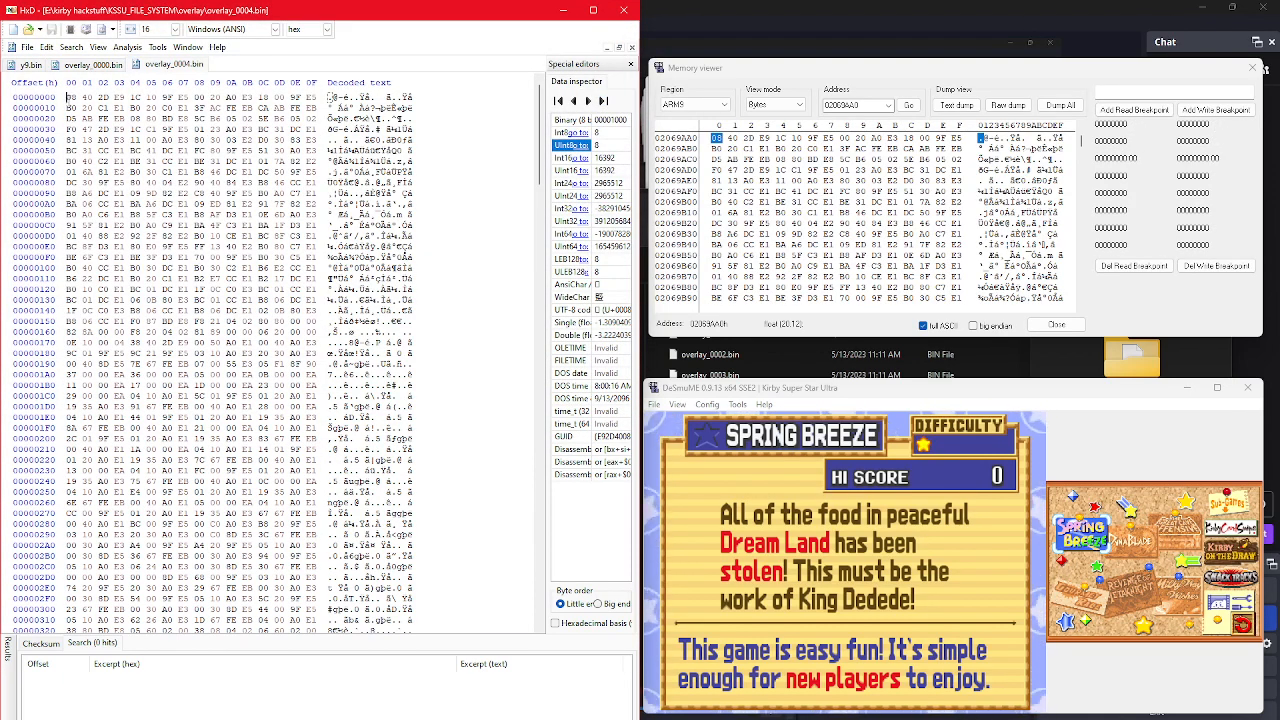
Step: Compare the first row of overlay_0004.bin with the memory row at 02069AA0 in the Memory viewer
left_click_drag(68, 98, 307, 99)
left_click(320, 98)
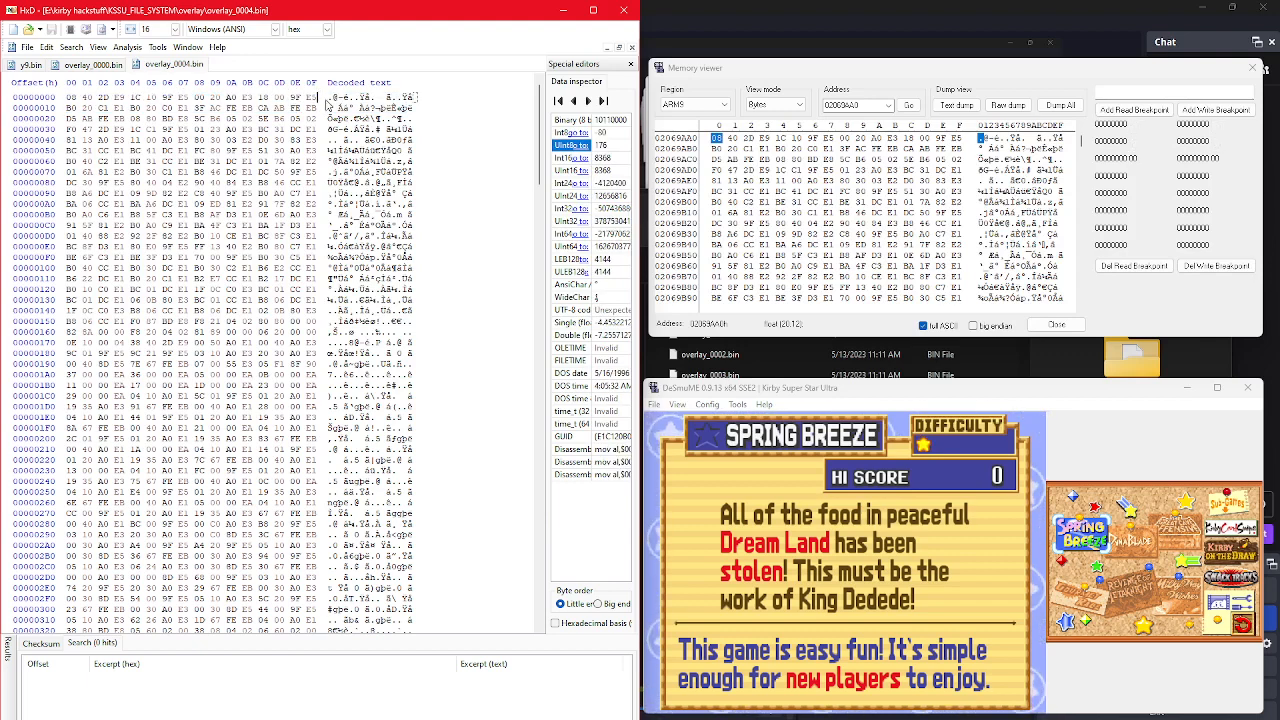
left_click(716, 140)
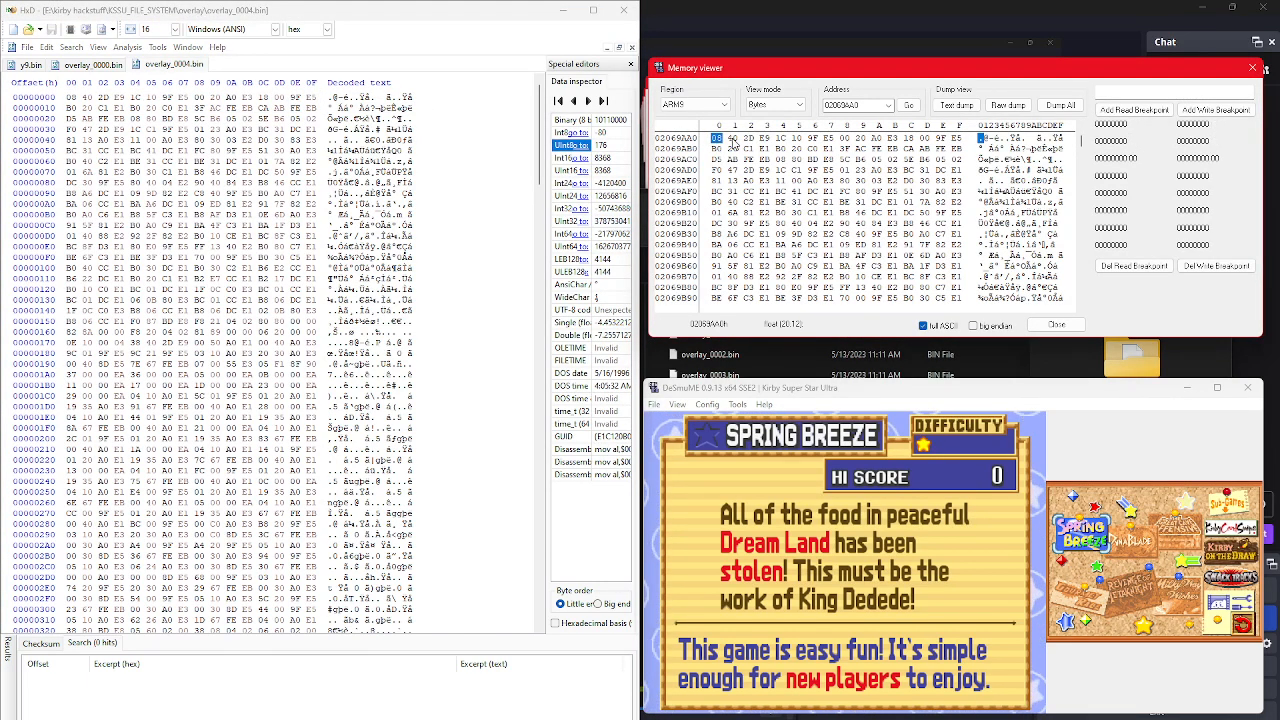
left_click(958, 139)
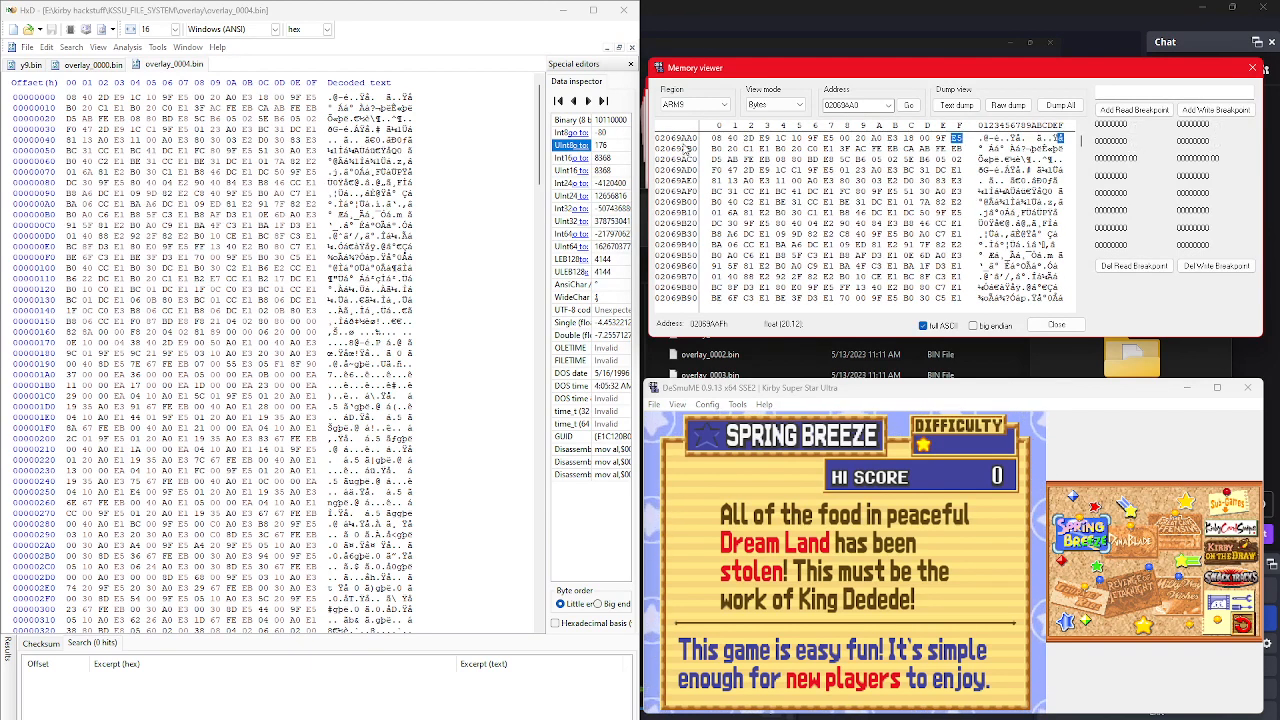
left_click(716, 139)
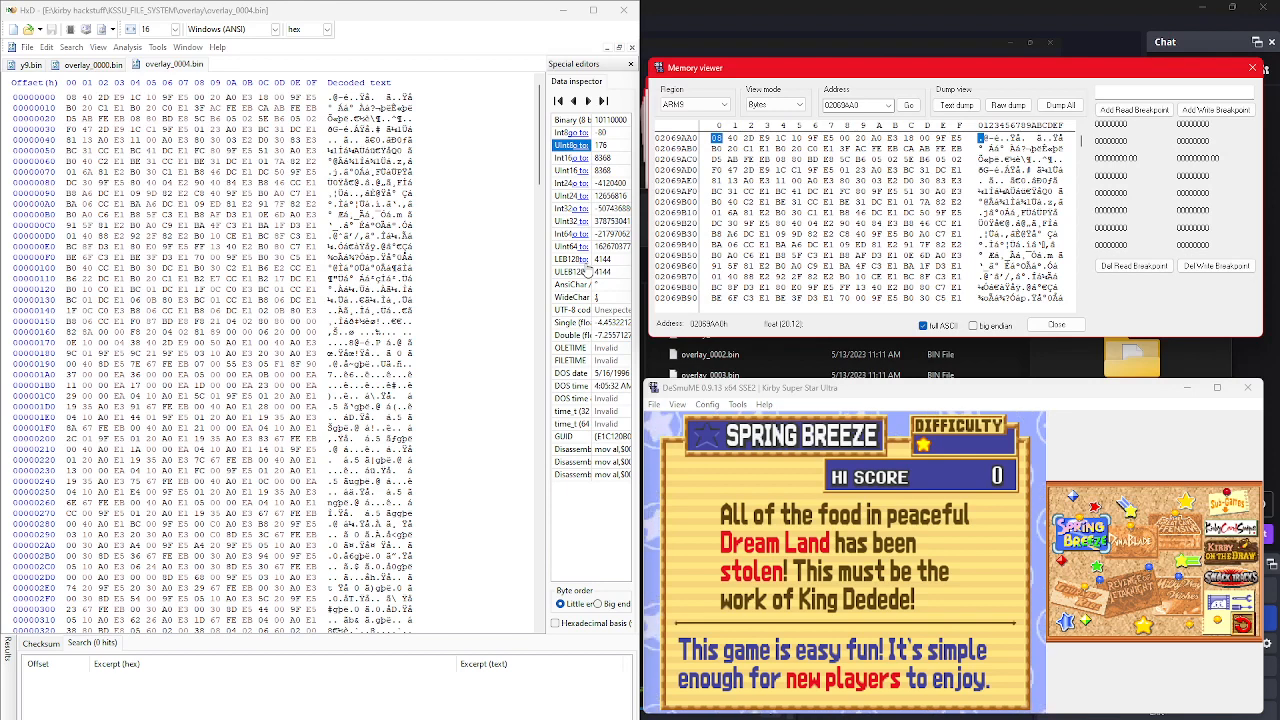
Step: Start a new Spring Breeze game in DeSmuME, skip the intro and answer the first-time and Helper tutorial prompts to reach Stage 1
left_click(1068, 578)
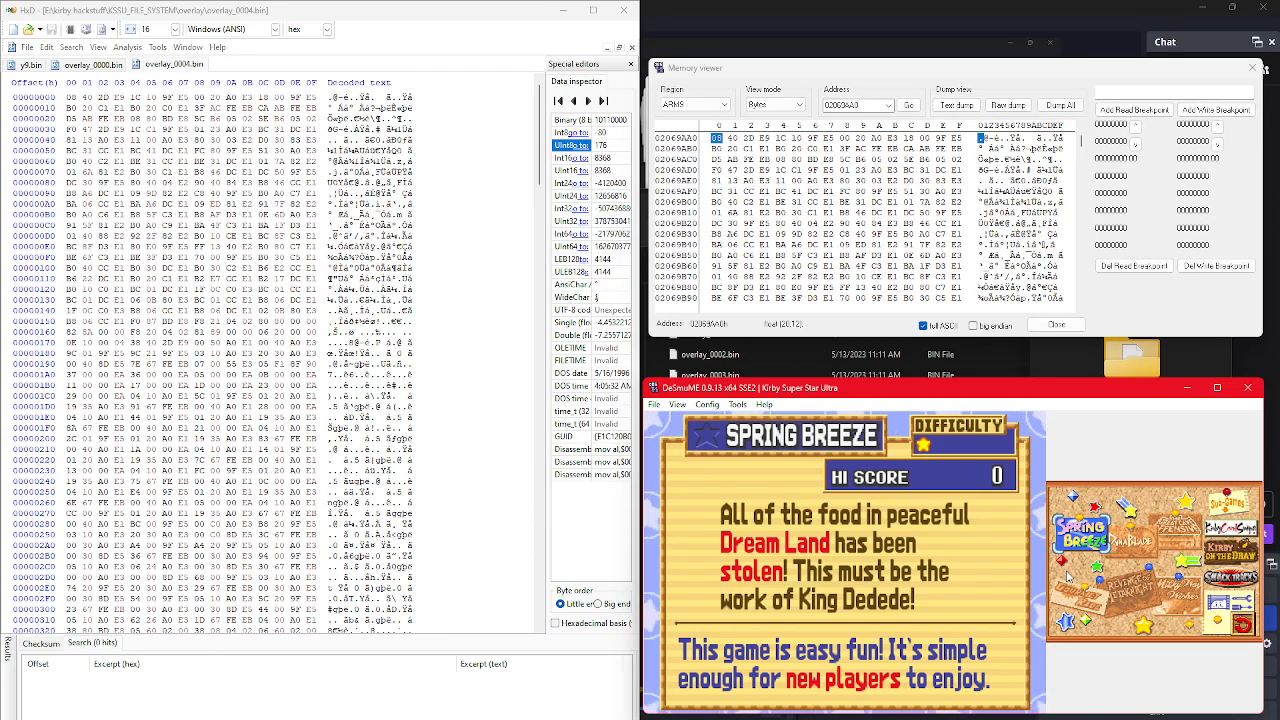
key("x")
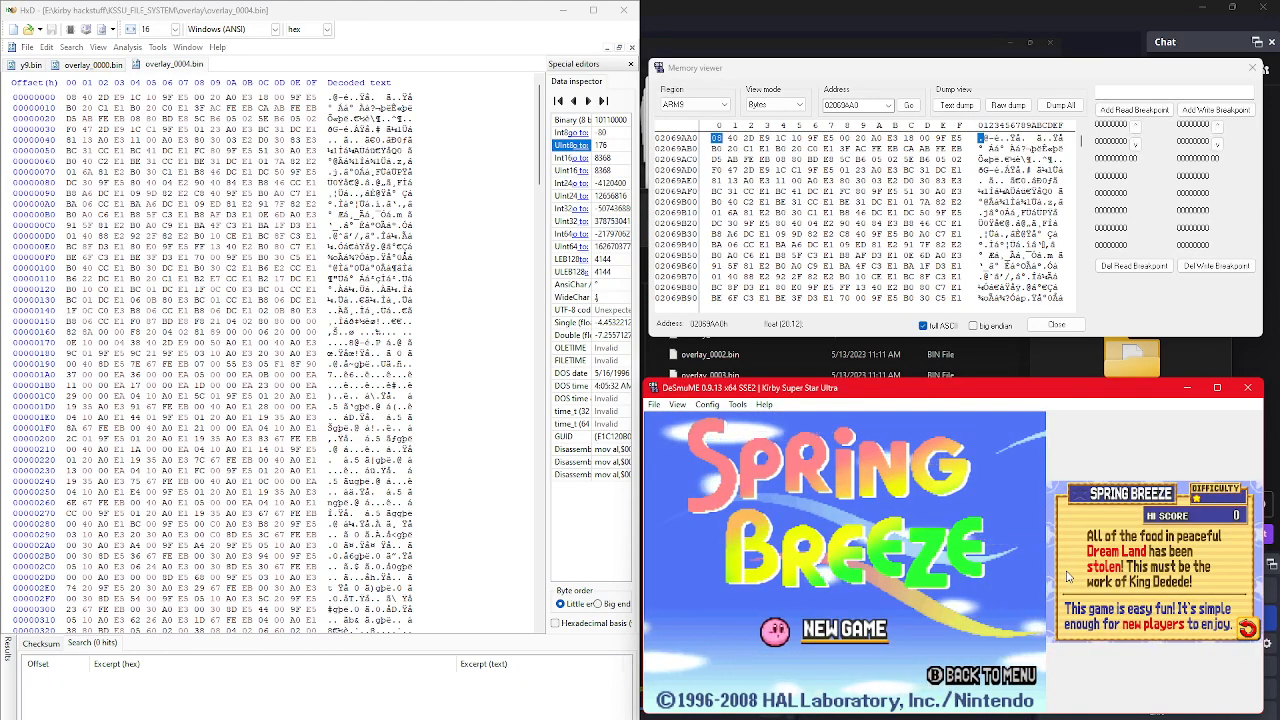
key("x")
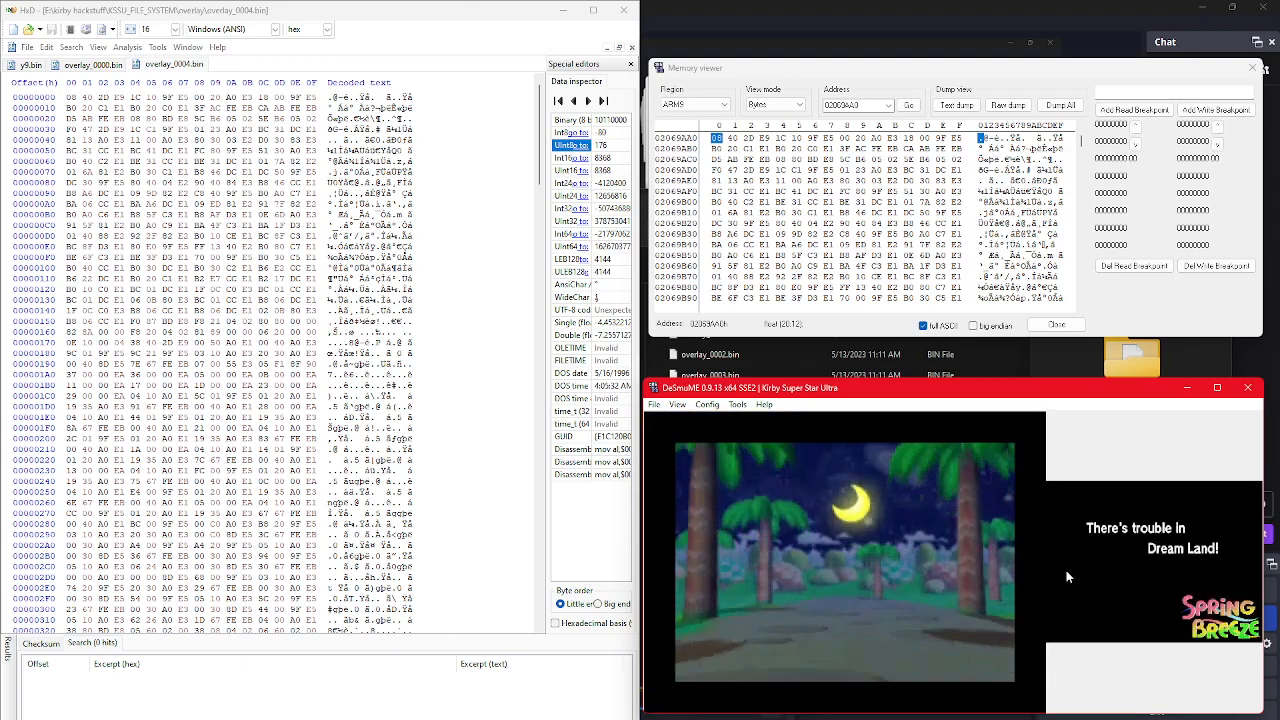
key("Return")
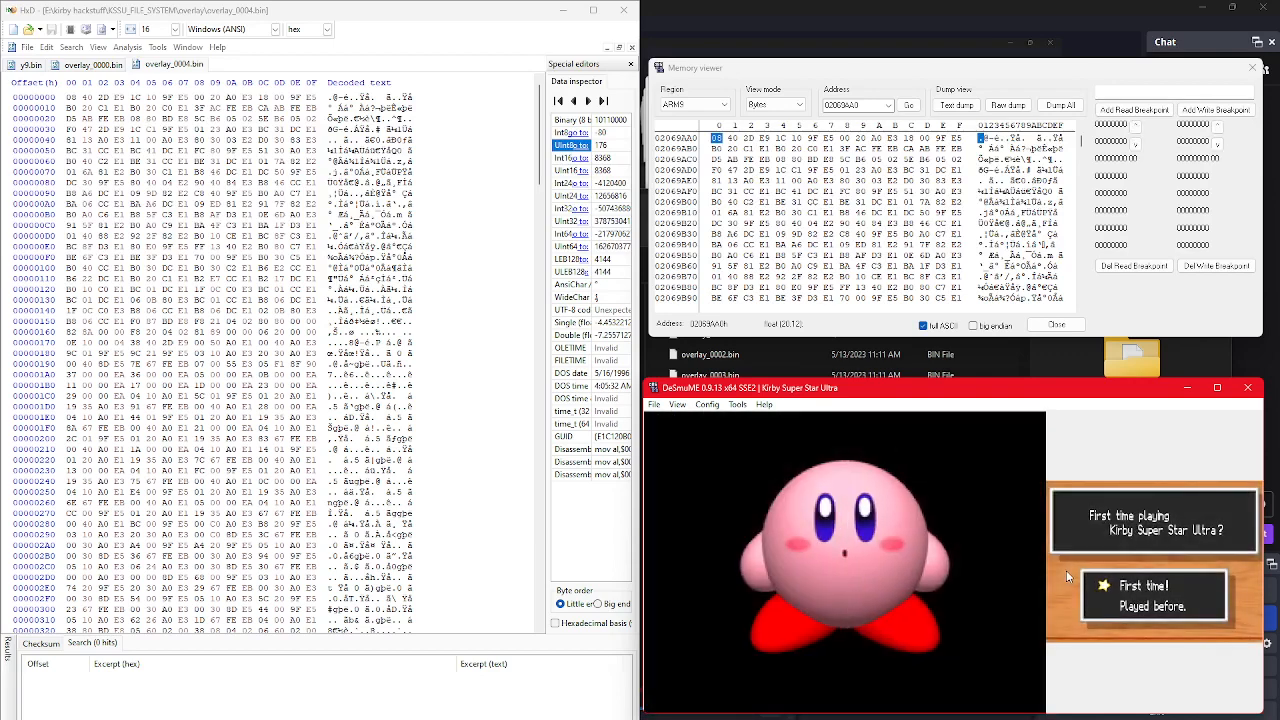
key("Return")
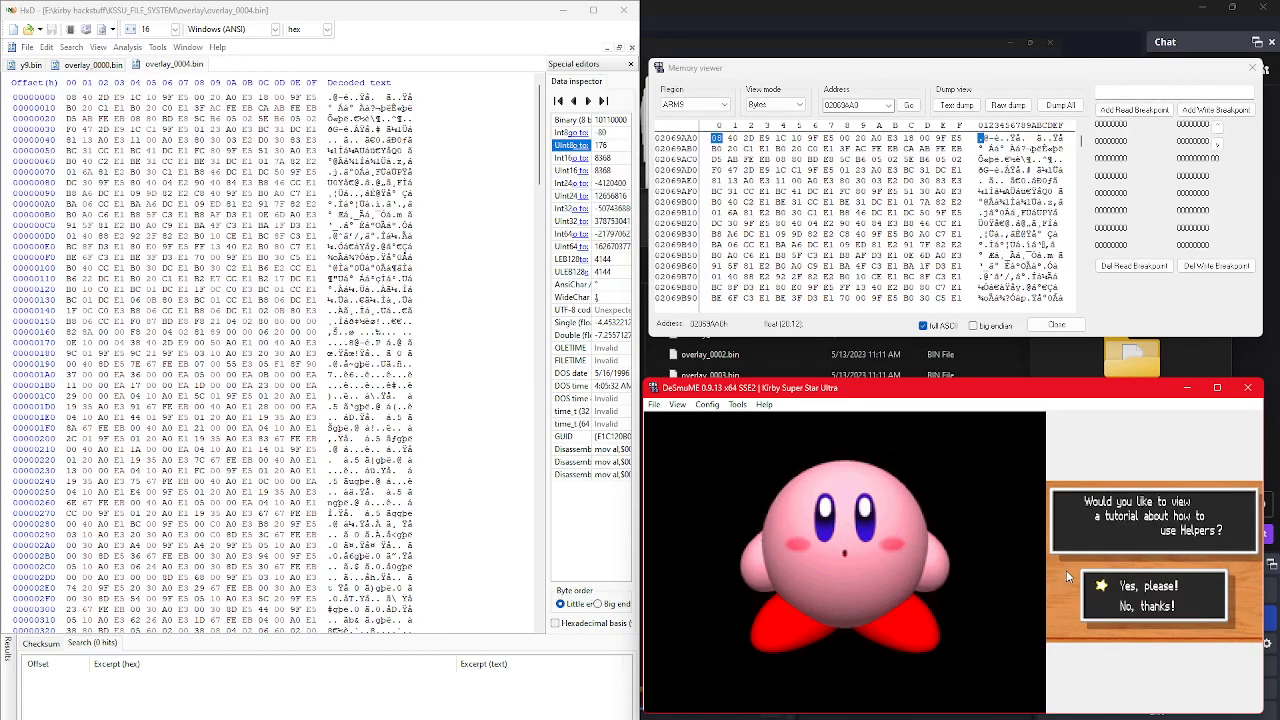
key("Return")
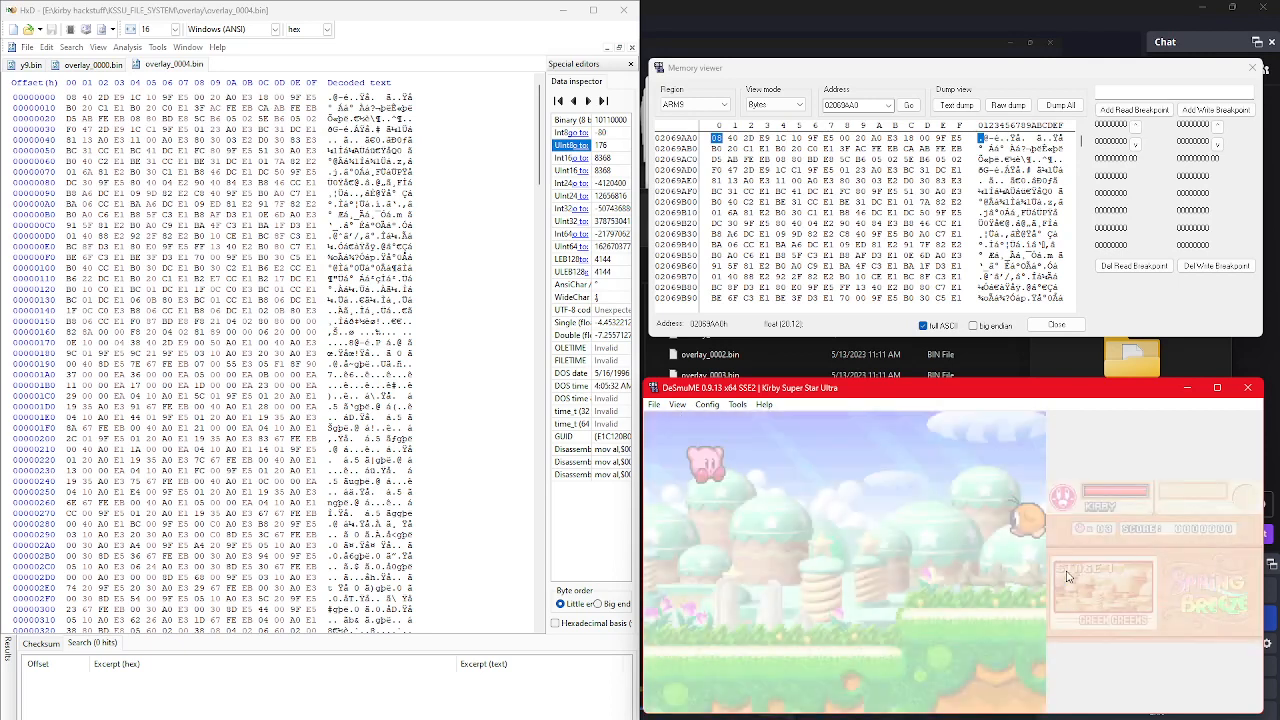
Step: Play the opening of Stage 1, inhaling and swallowing the one-eyed enemy to give Kirby the Beam ability
key("Right")
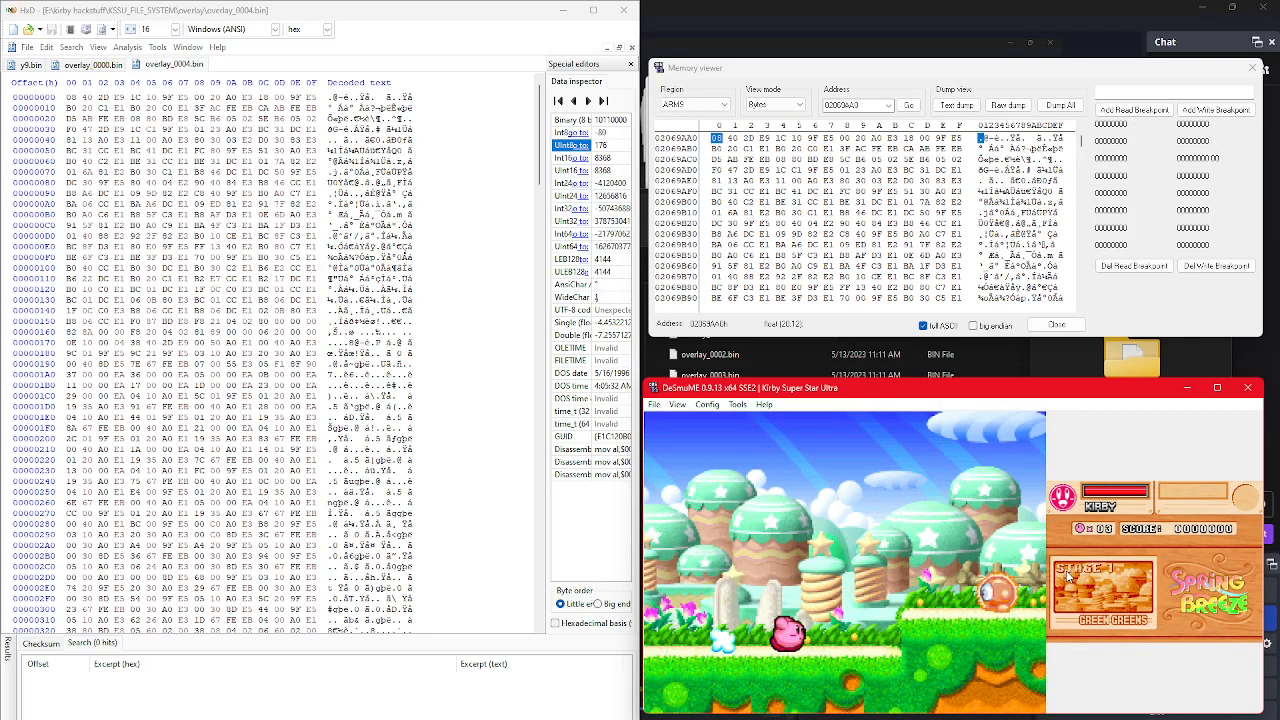
key("z")
key("Down")
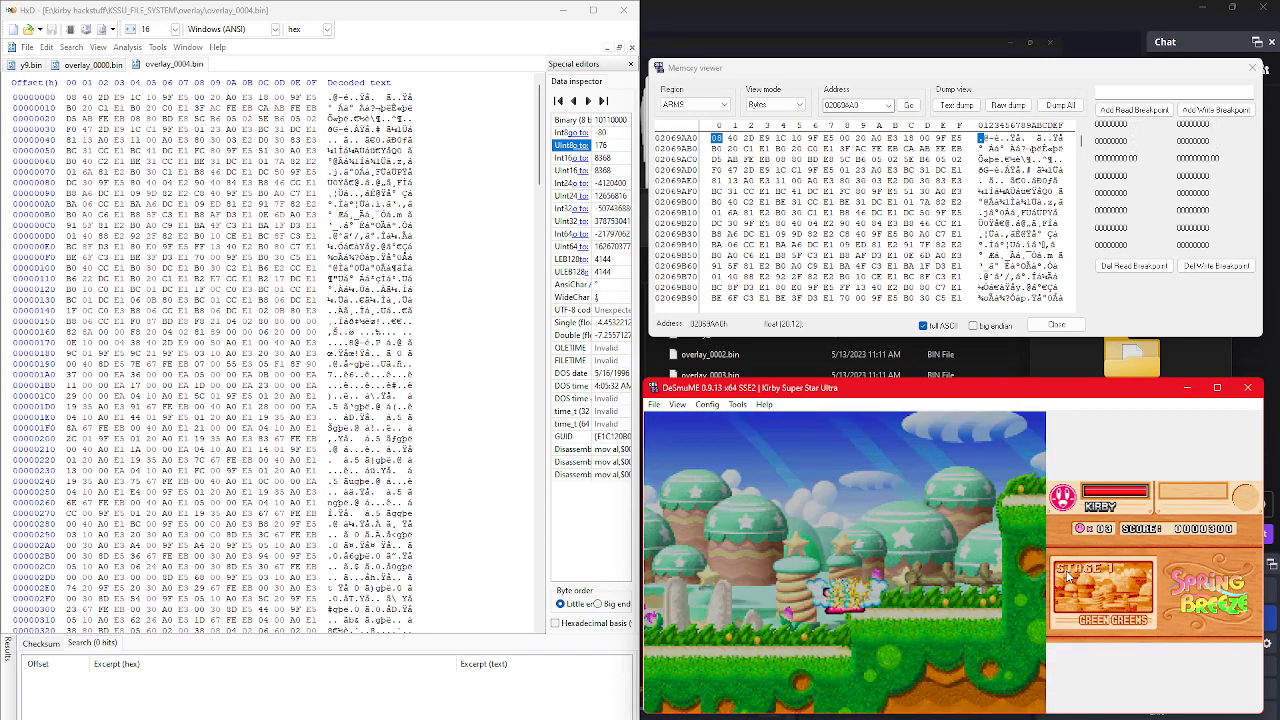
key("Right")
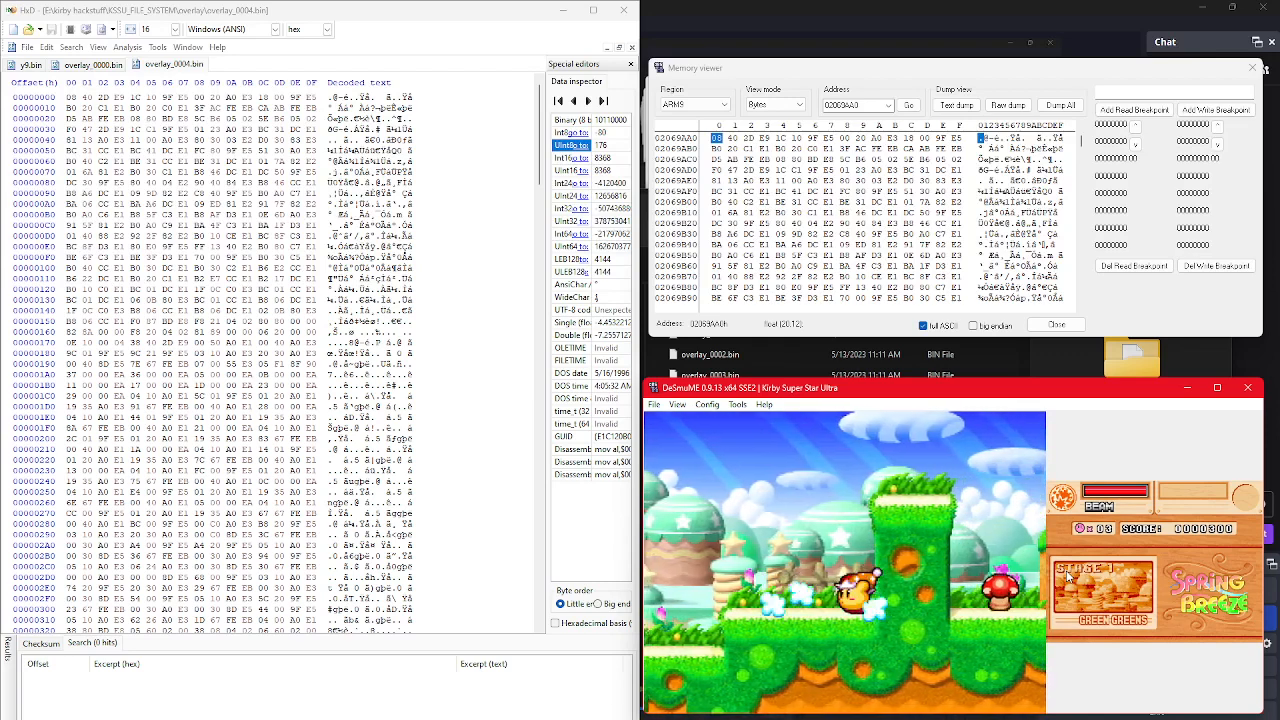
key("z")
key("z")
key("z")
key("Left")
key("a")
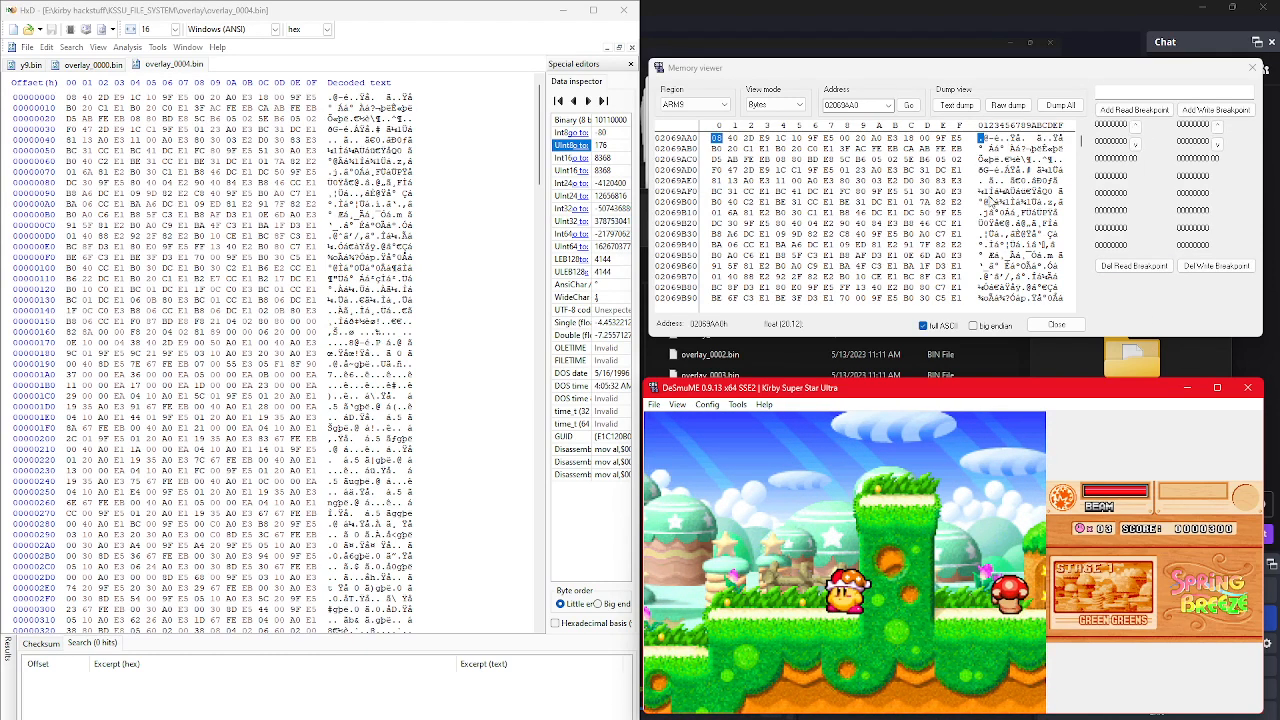
Step: Browse higher memory addresses in the Memory viewer and examine the end of overlay_0004.bin in HxD
left_click(1080, 142)
left_click_drag(1080, 145, 1085, 155)
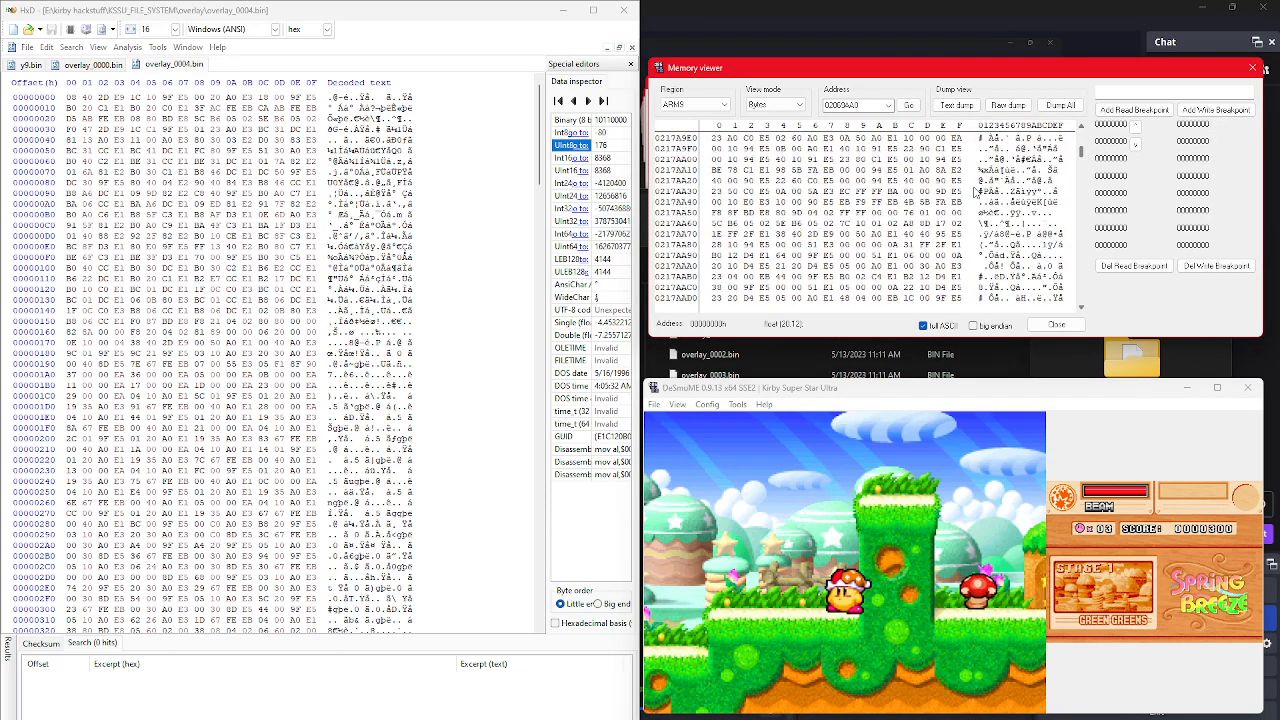
left_click_drag(540, 160, 540, 555)
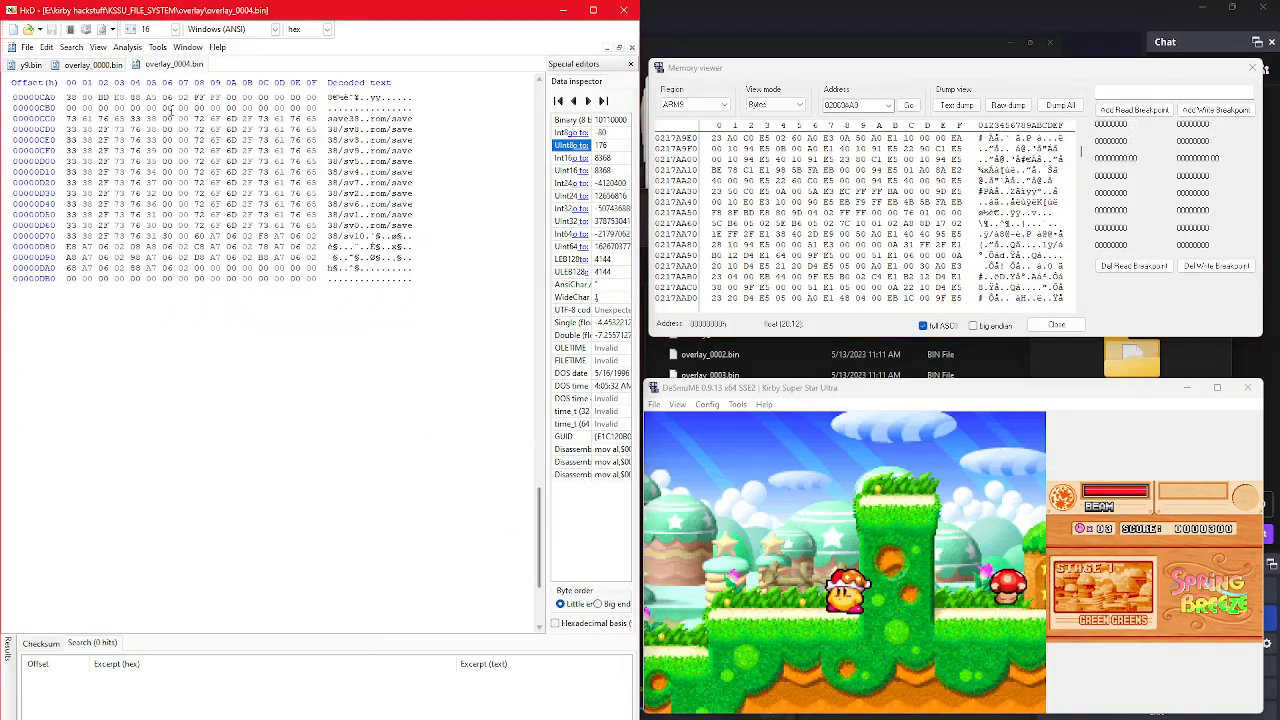
Step: Compare the end of overlay_0000.bin with the end of overlay_0004.bin in HxD
left_click(95, 65)
left_click_drag(541, 95, 549, 621)
left_click(170, 64)
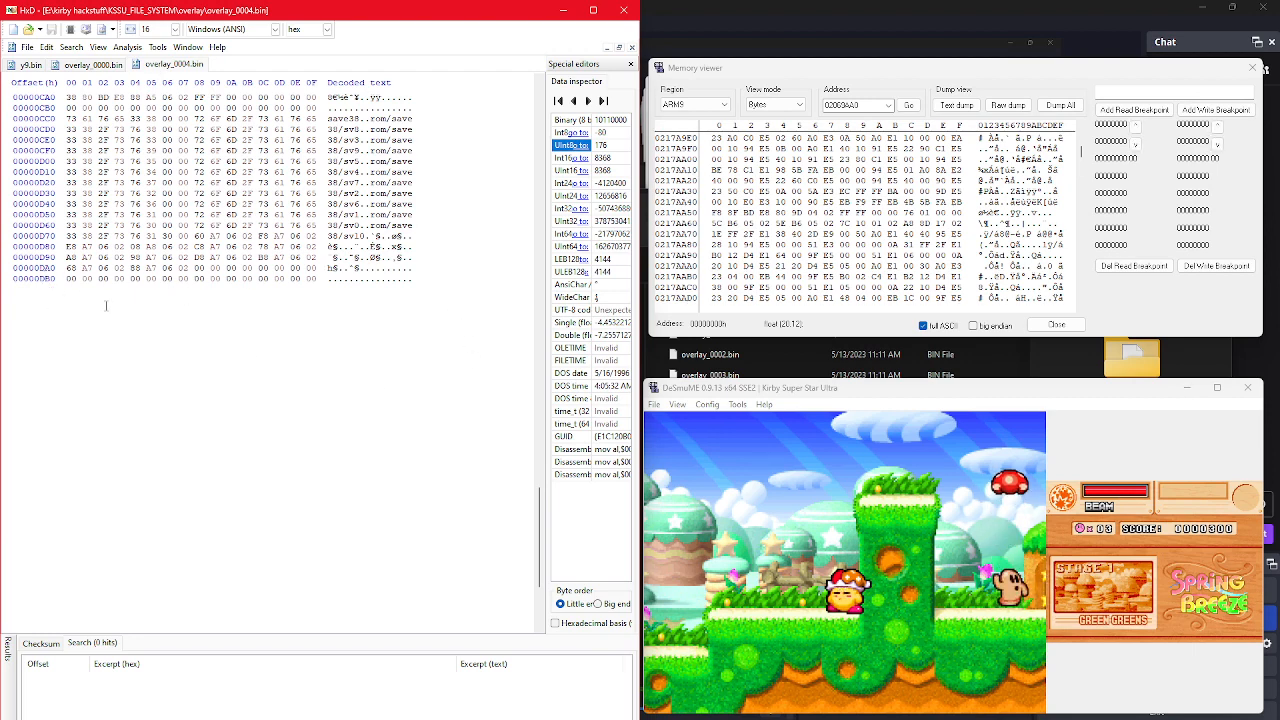
Step: Compare the start of overlay_0004.bin with memory at 02069AA0 in the Memory viewer
scroll(104, 304, "up", 2)
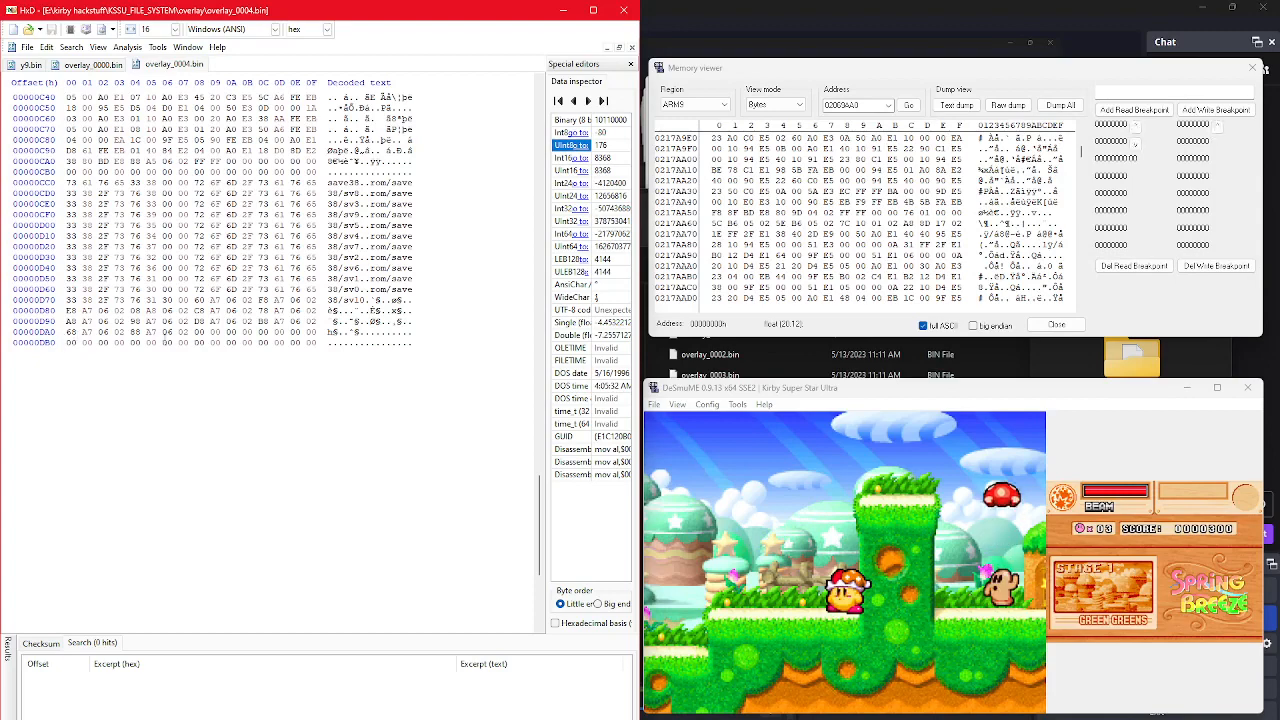
scroll(338, 420, "up", 5)
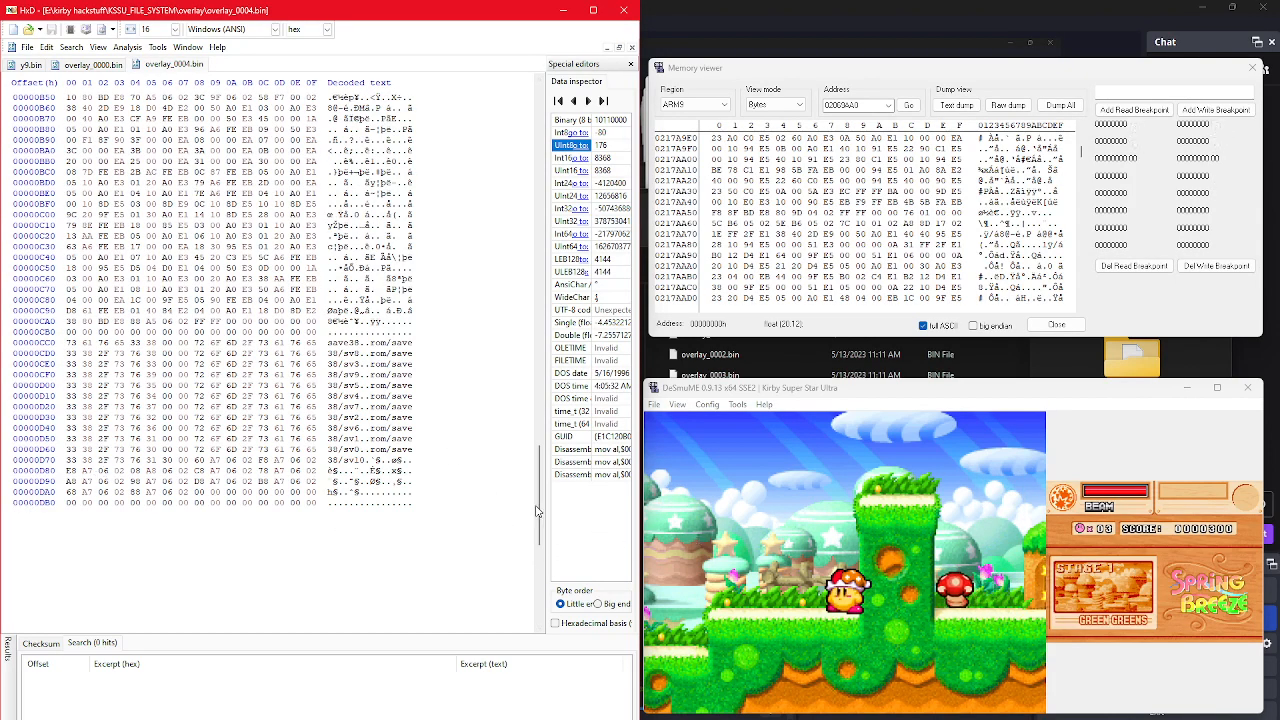
left_click_drag(536, 511, 516, 106)
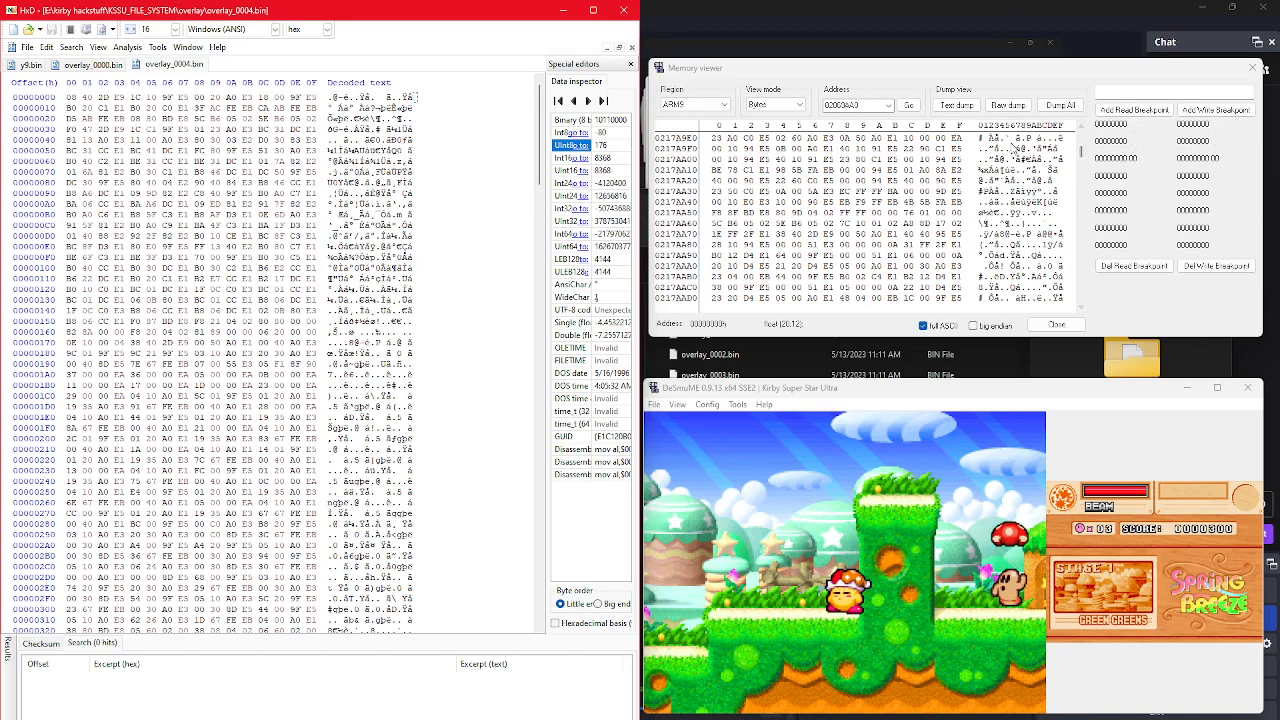
left_click(908, 105)
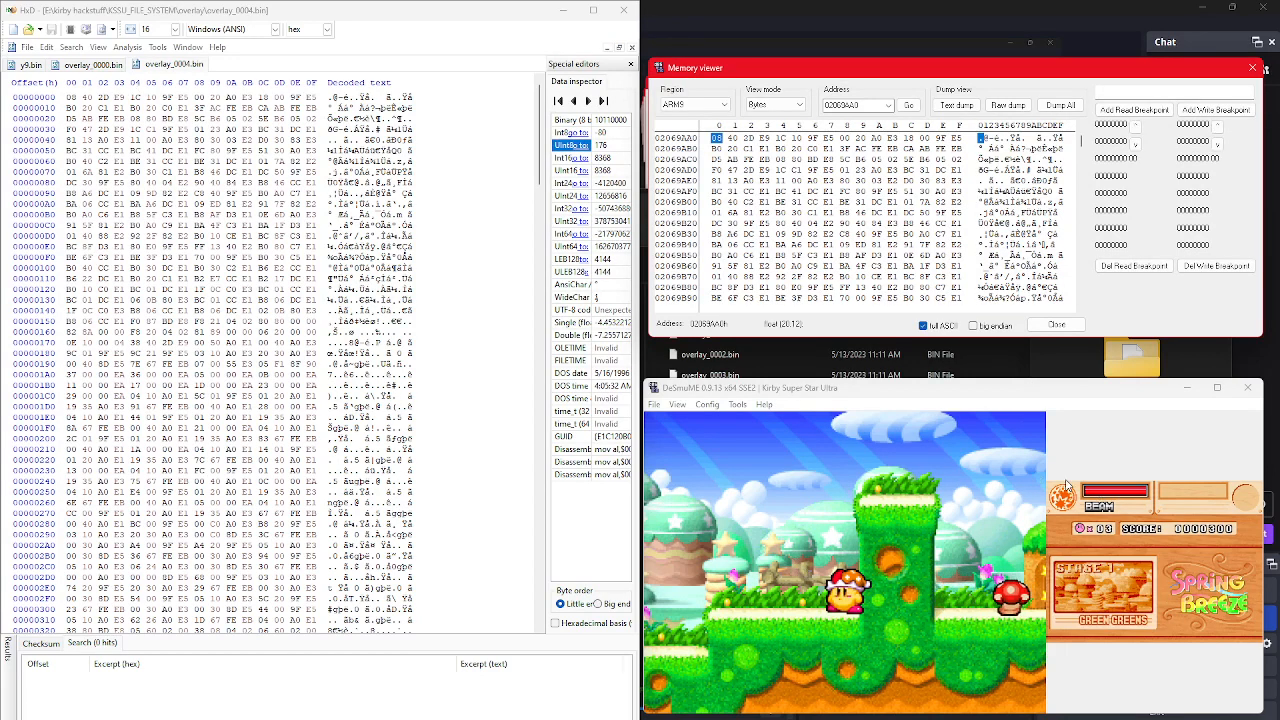
Step: Pause Stage 1 in DeSmuME and quit Spring Breeze to its title screen
left_click(998, 515)
key("Left")
key("Return")
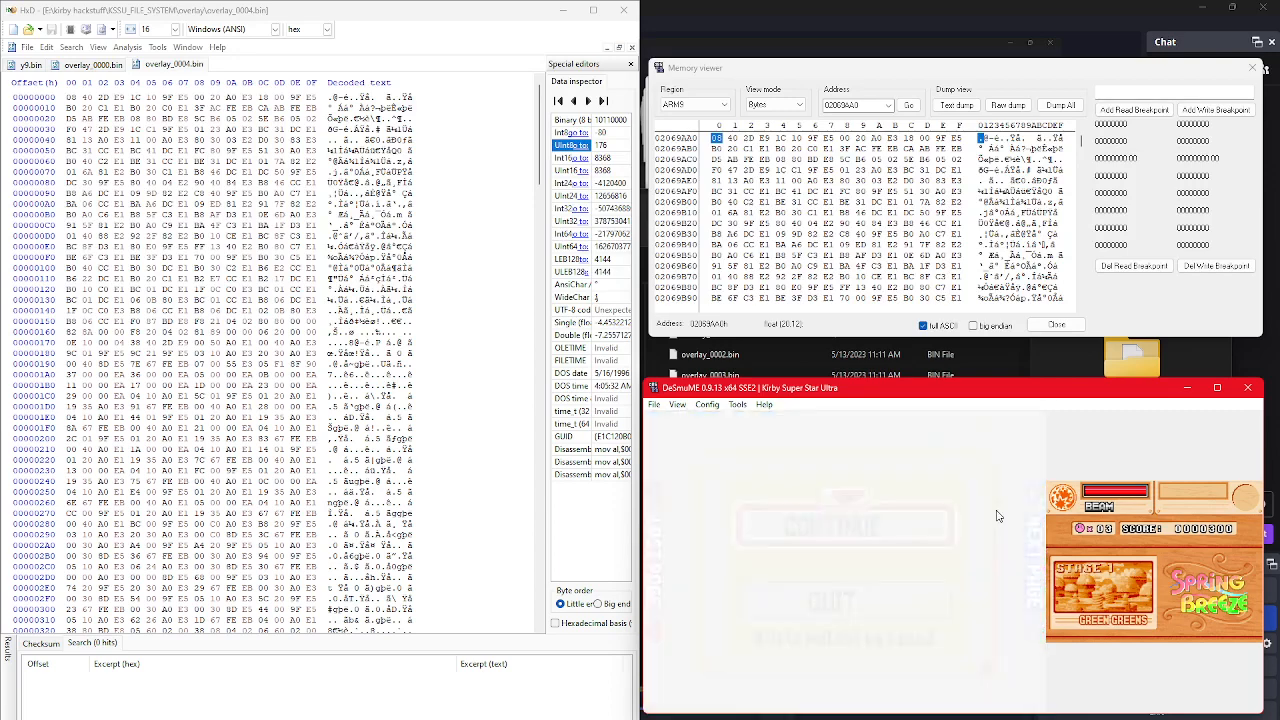
key("Down")
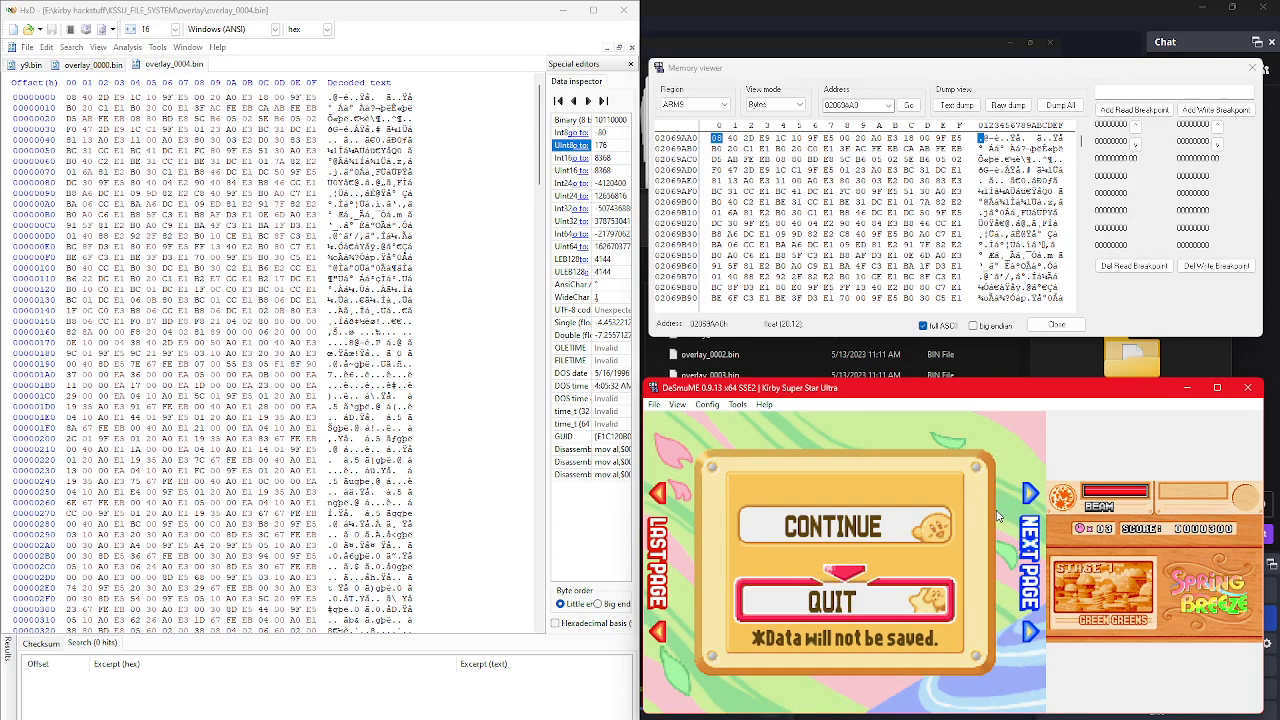
key("x")
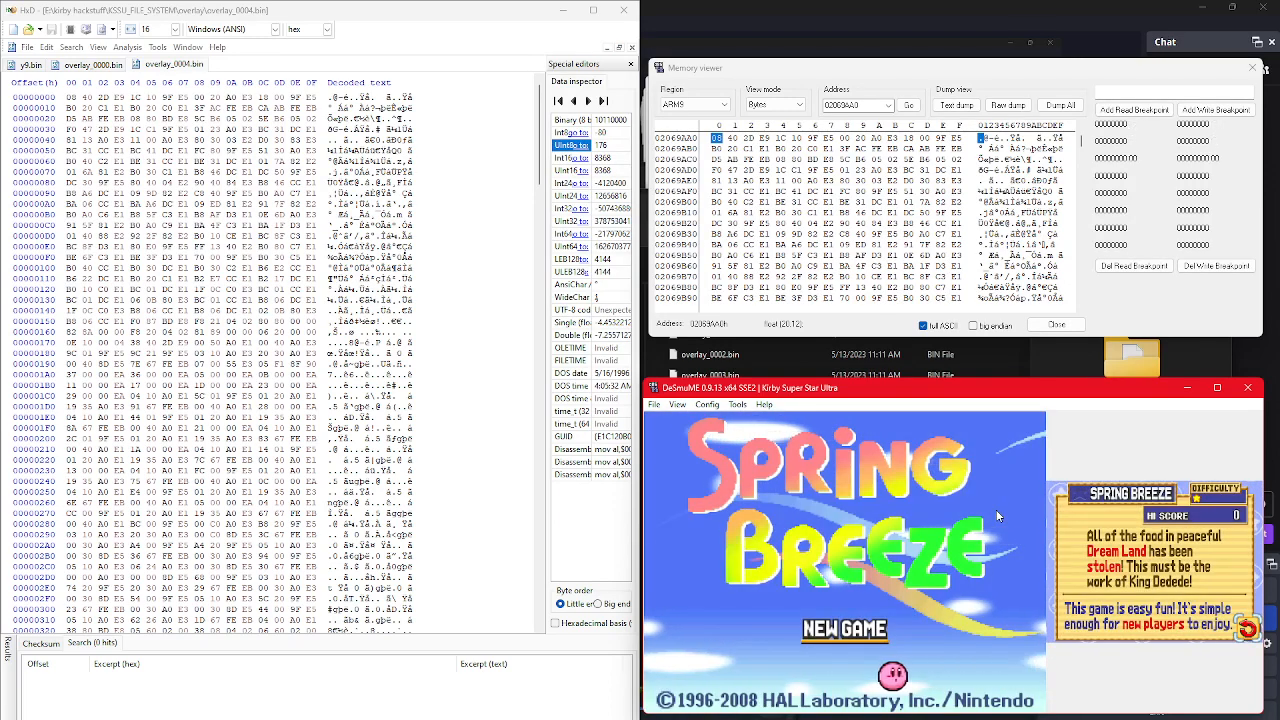
Step: Leave the Spring Breeze title screen and open Kirby on the Draw from the Sub-Games
key("z")
key("Right")
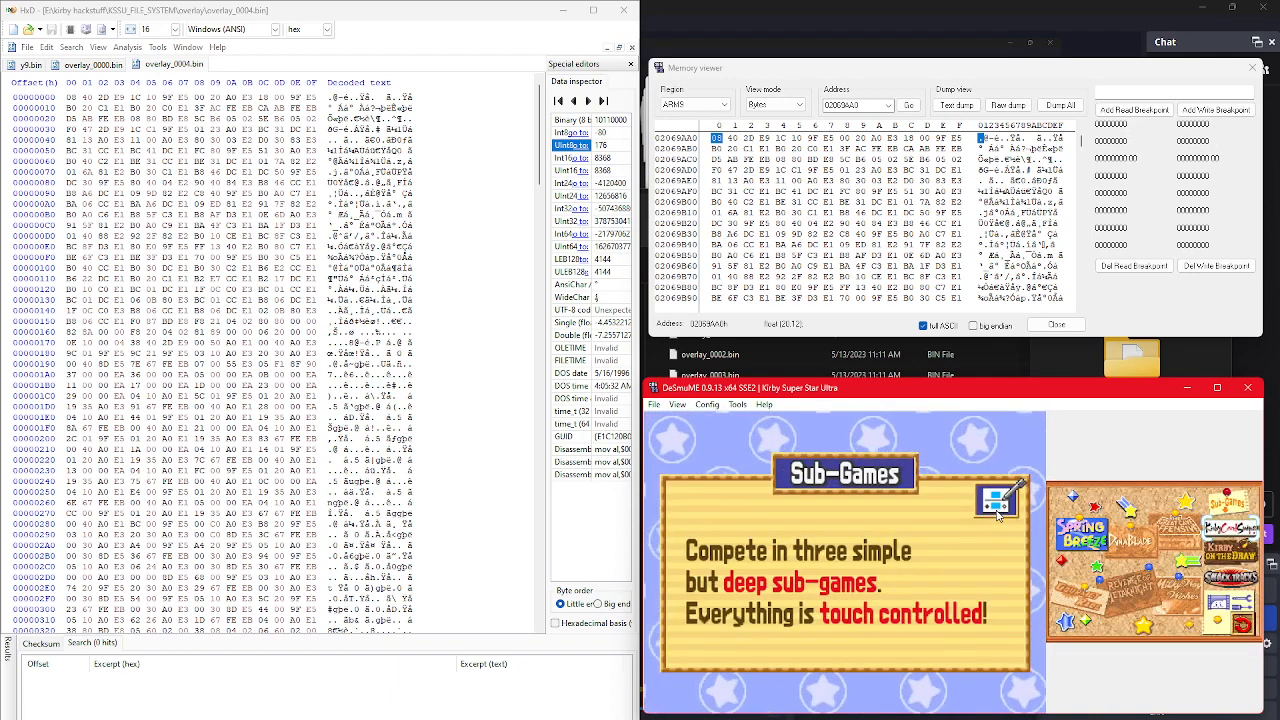
key("x")
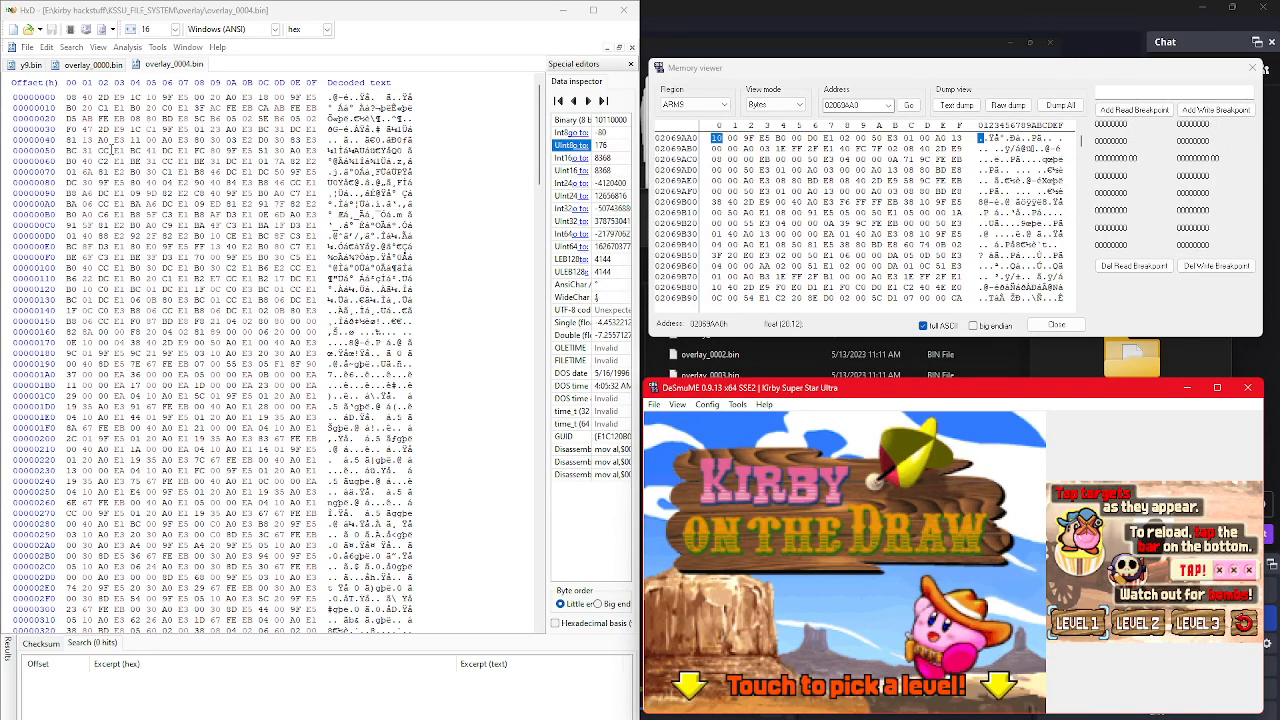
Step: Compare the start of overlay_0000.bin in HxD with the memory rows from 02069AA0
left_click(93, 64)
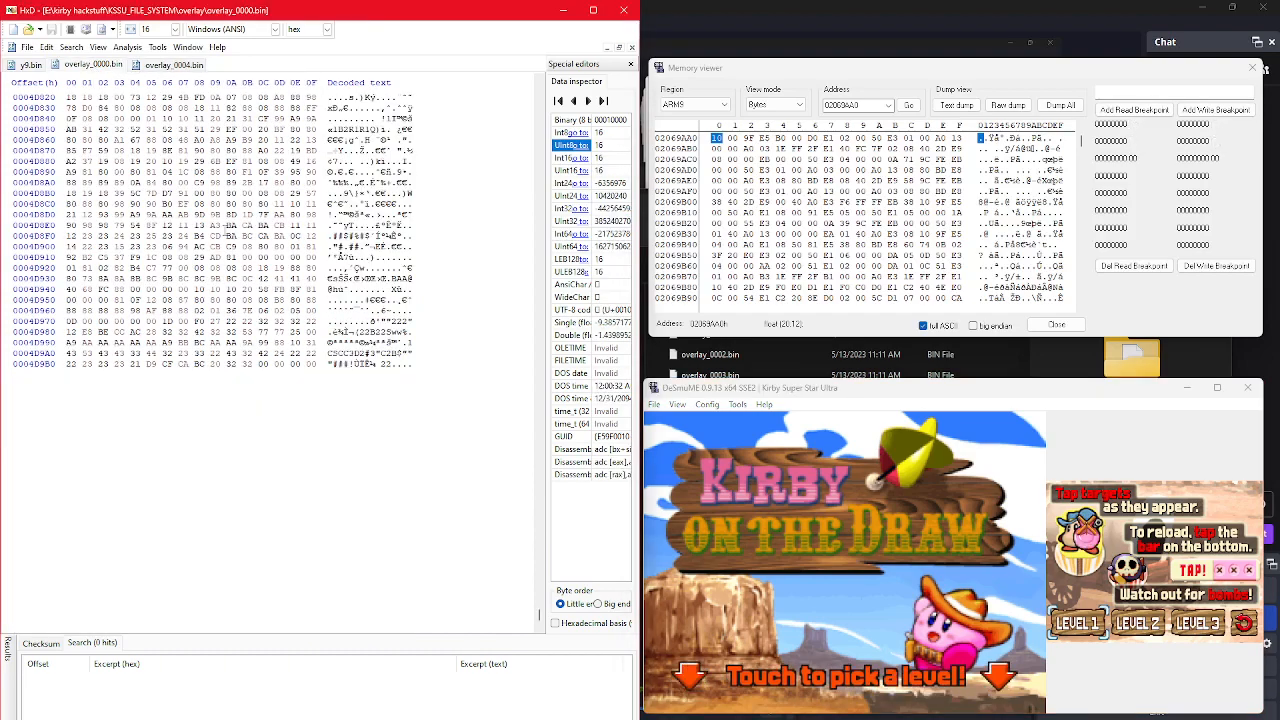
left_click_drag(540, 617, 559, 80)
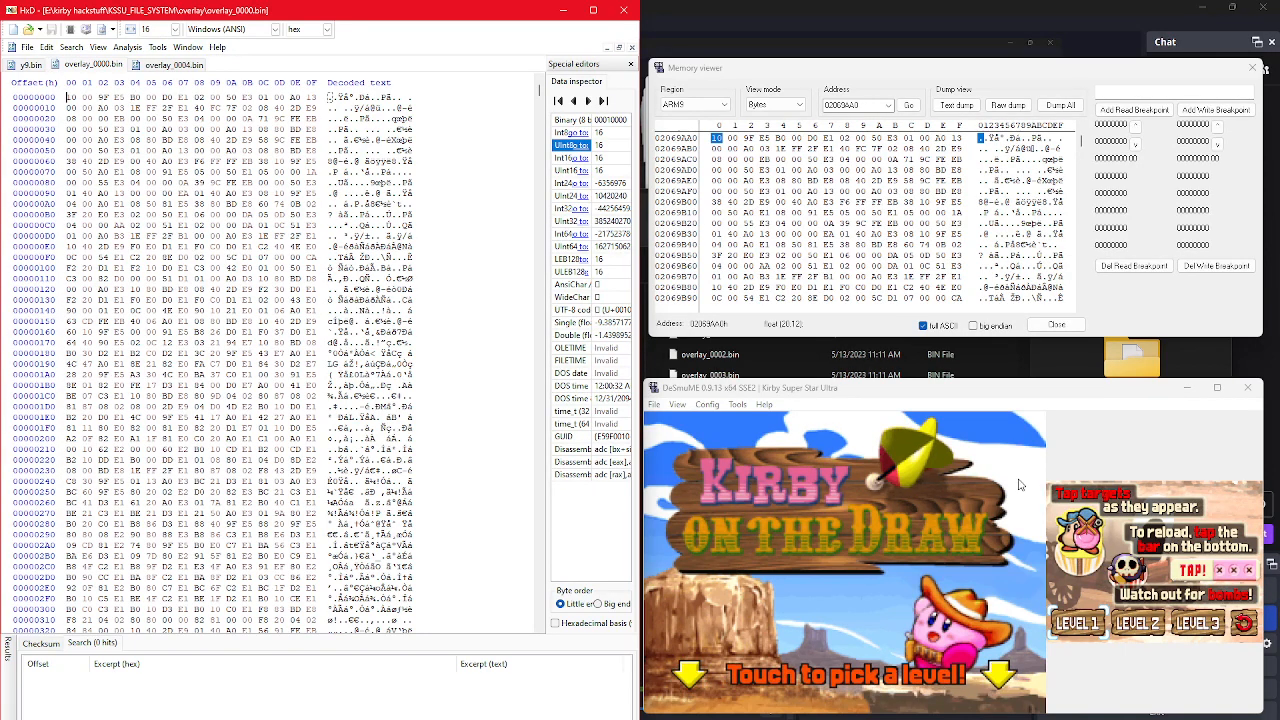
Step: Start Level 2 of Kirby on the Draw, shoot at a few targets, and pause the emulation
left_click(1143, 630)
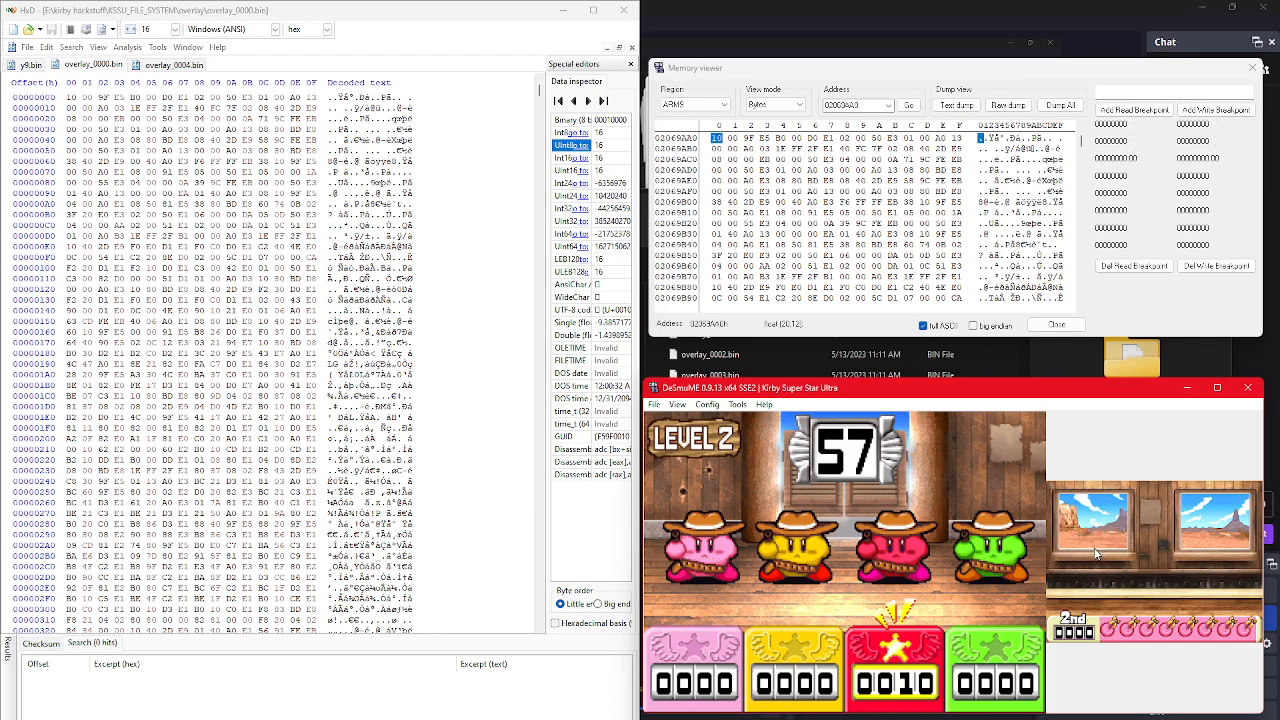
left_click(1106, 558)
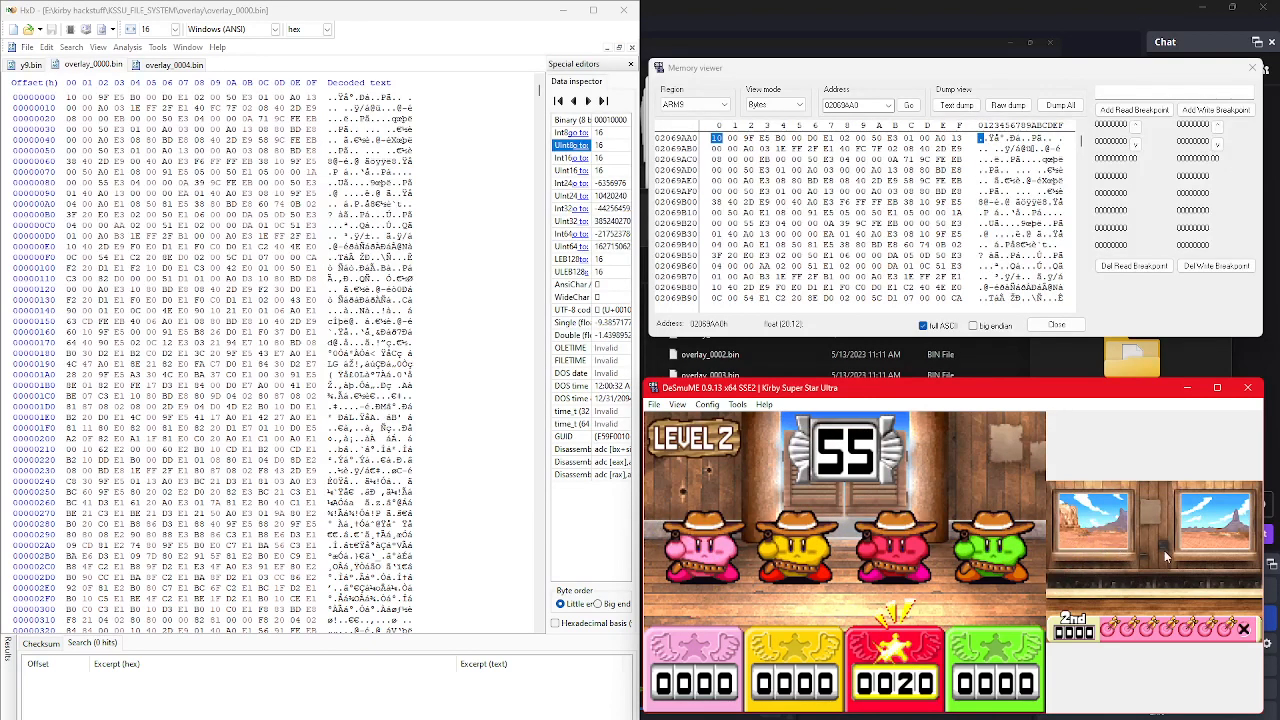
left_click(1111, 560)
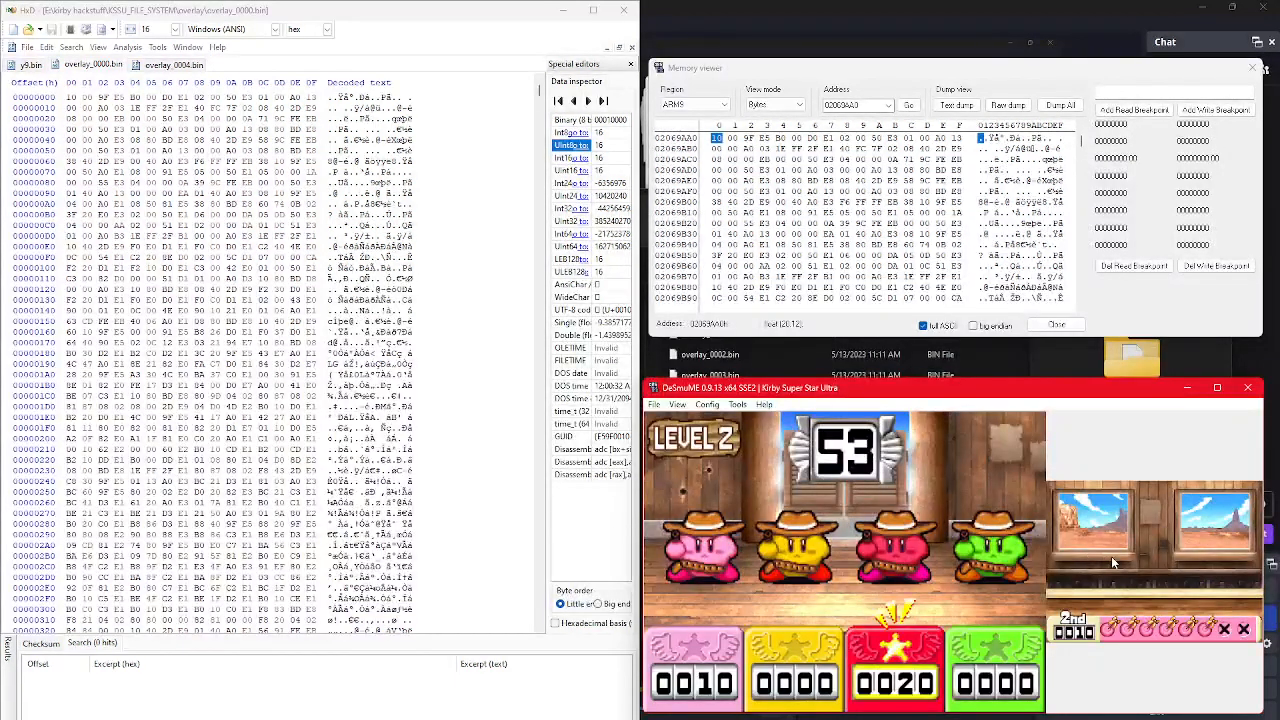
left_click(1111, 556)
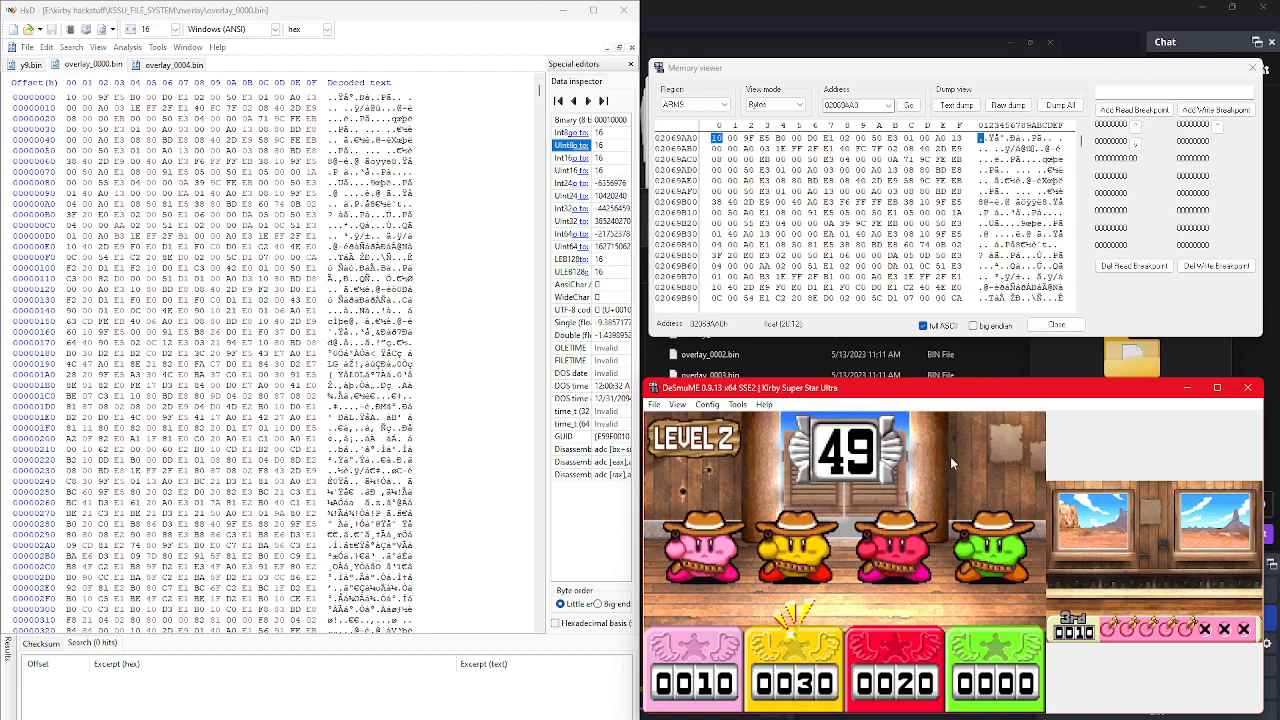
left_click(654, 404)
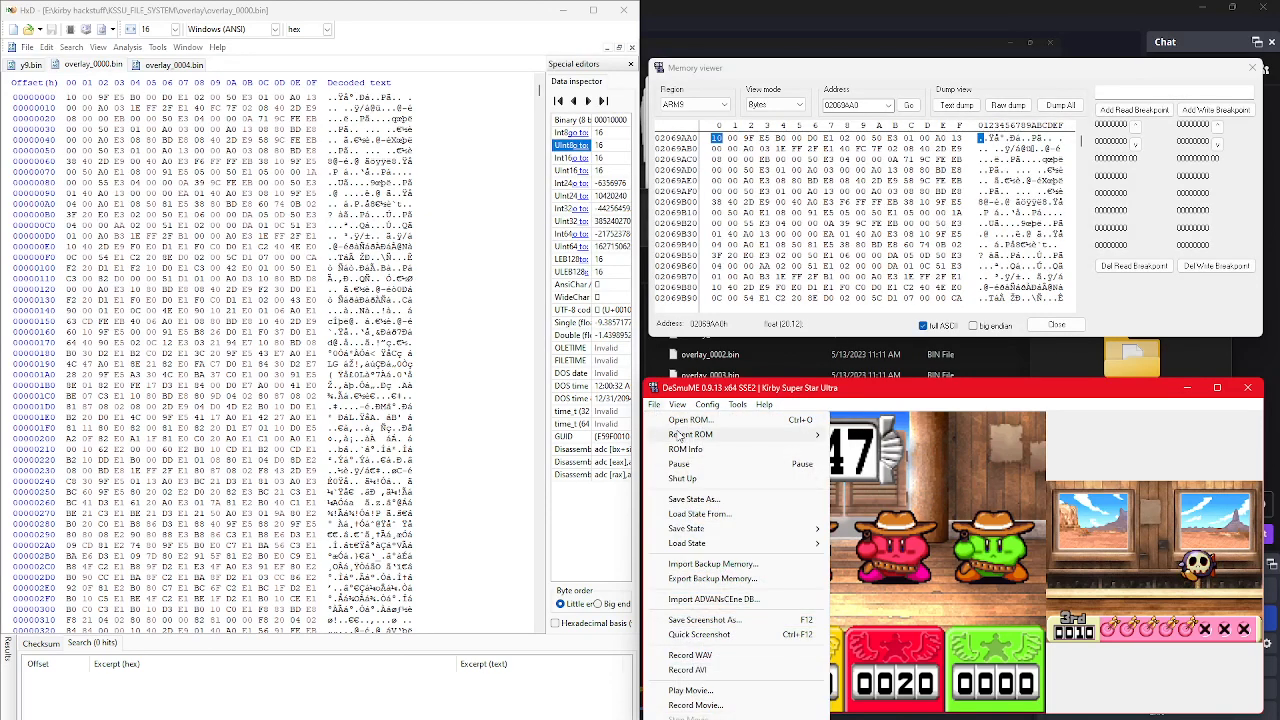
left_click(680, 464)
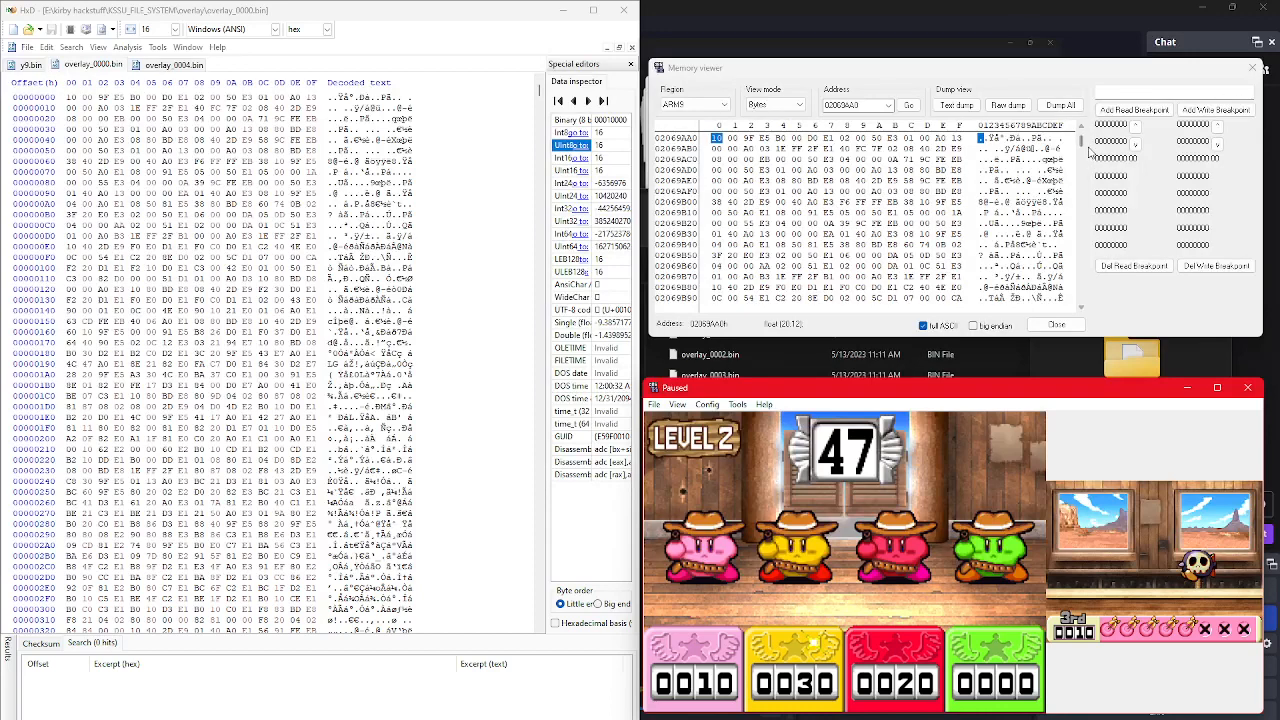
Step: Browse memory beyond 02069AA0, return to that address, and go to offset 152 in y9.bin's overlay table
left_click_drag(1082, 144, 1086, 151)
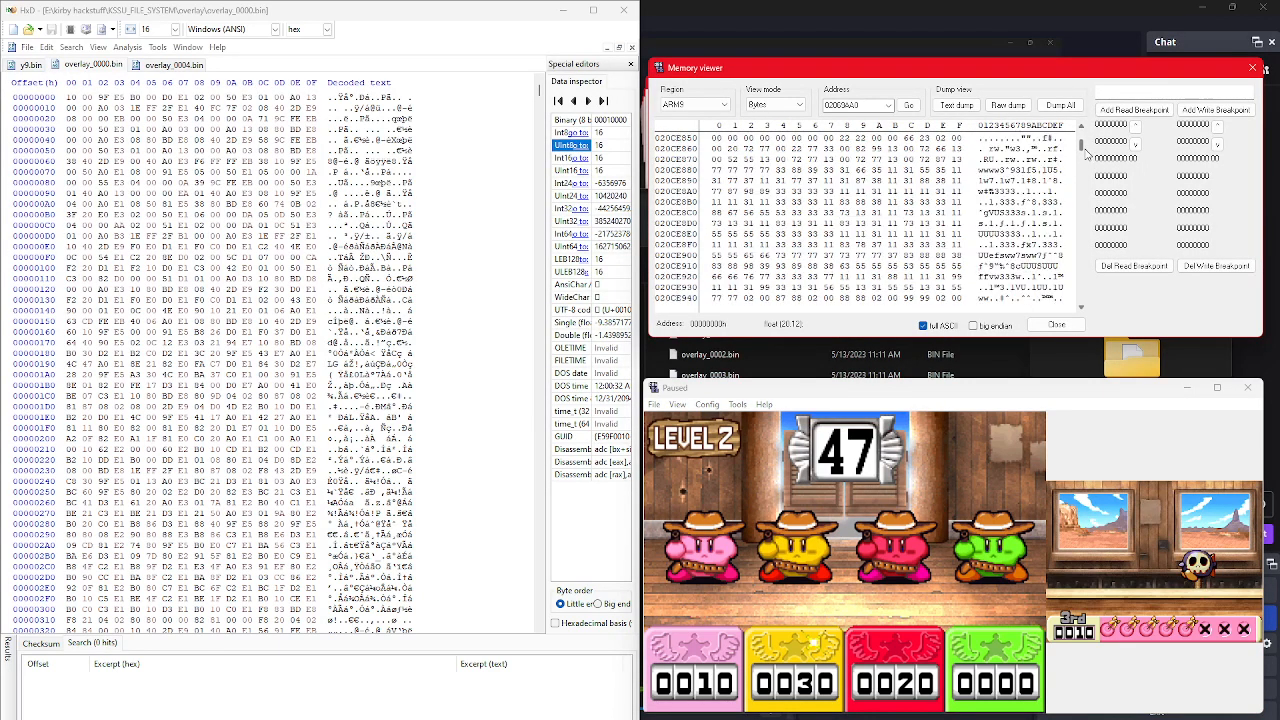
left_click(909, 105)
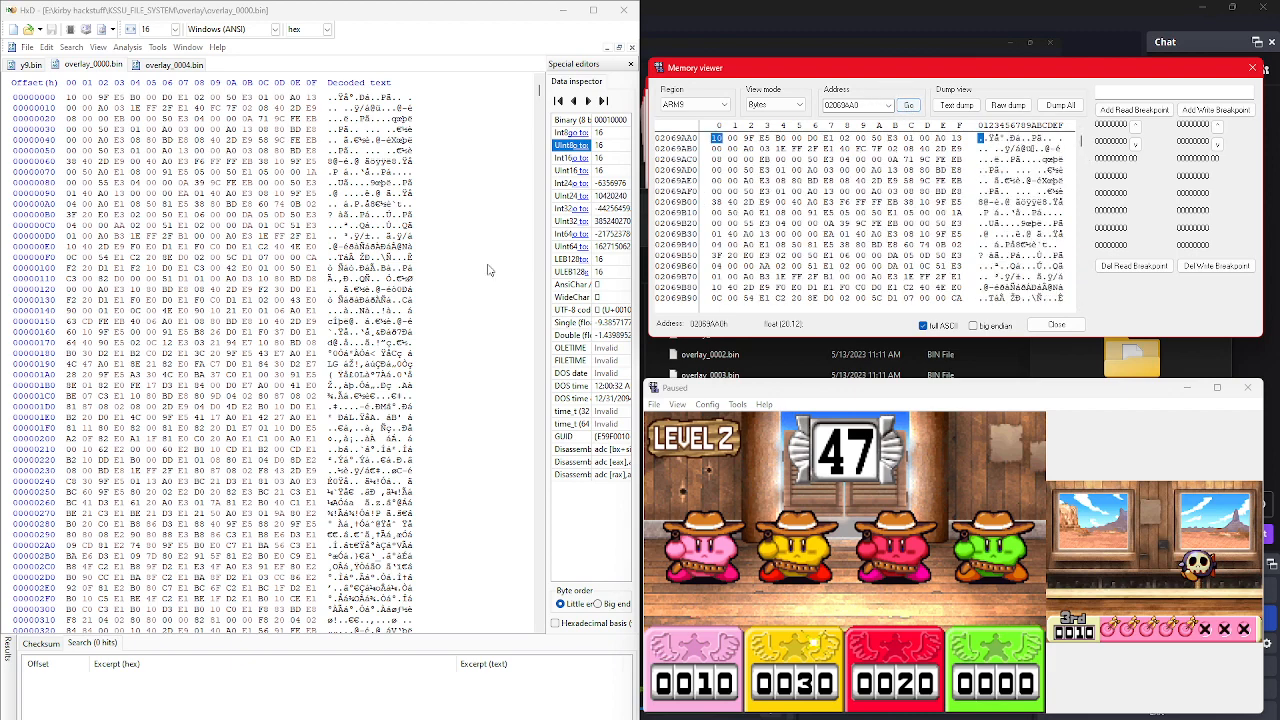
left_click(18, 66)
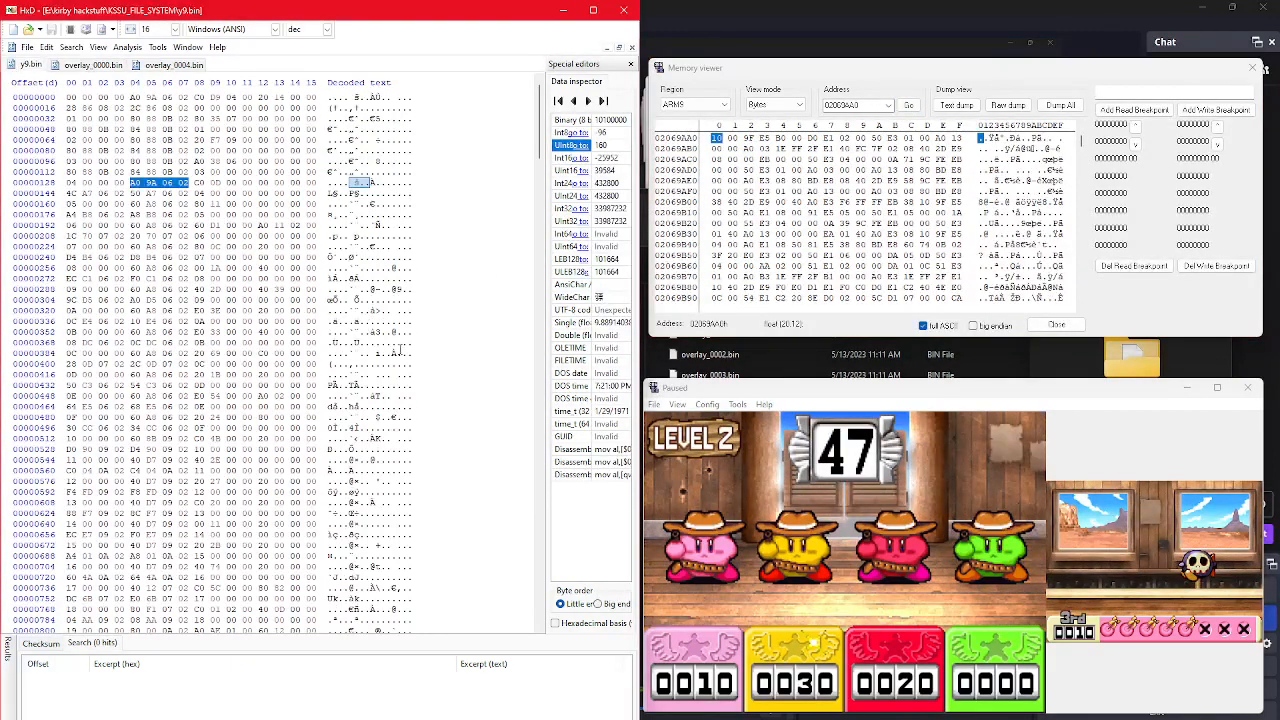
left_click(195, 191)
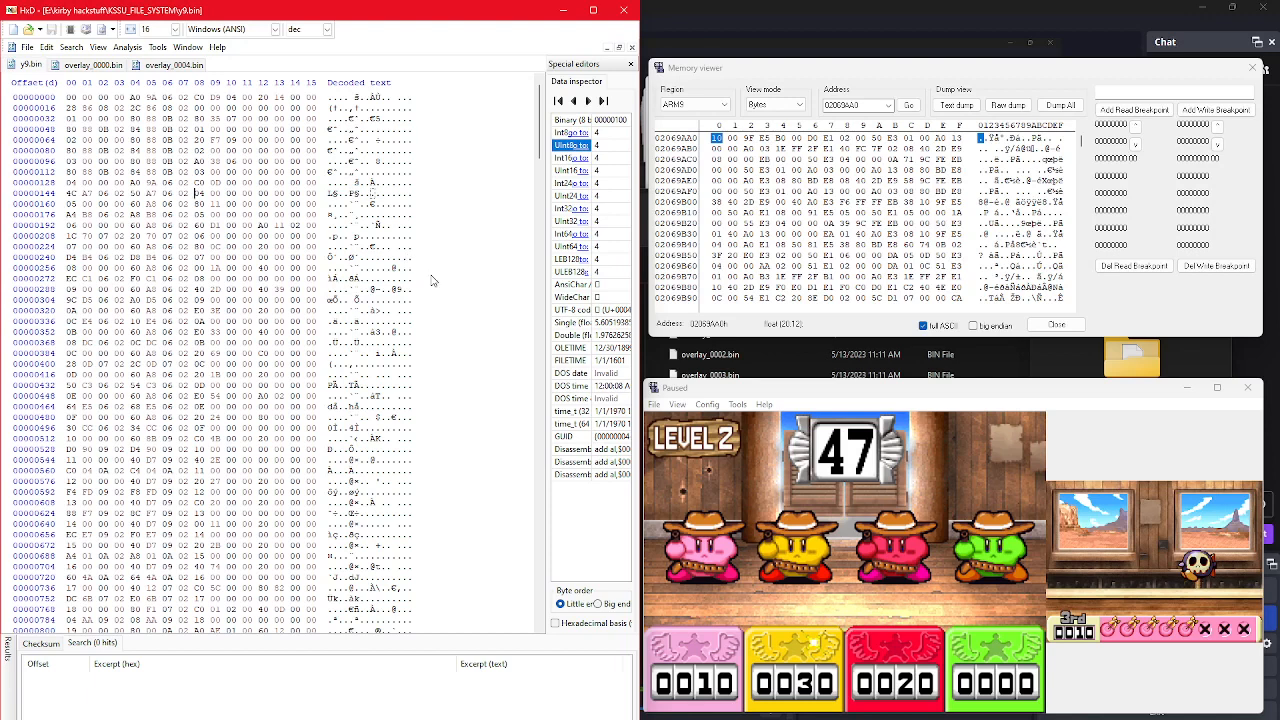